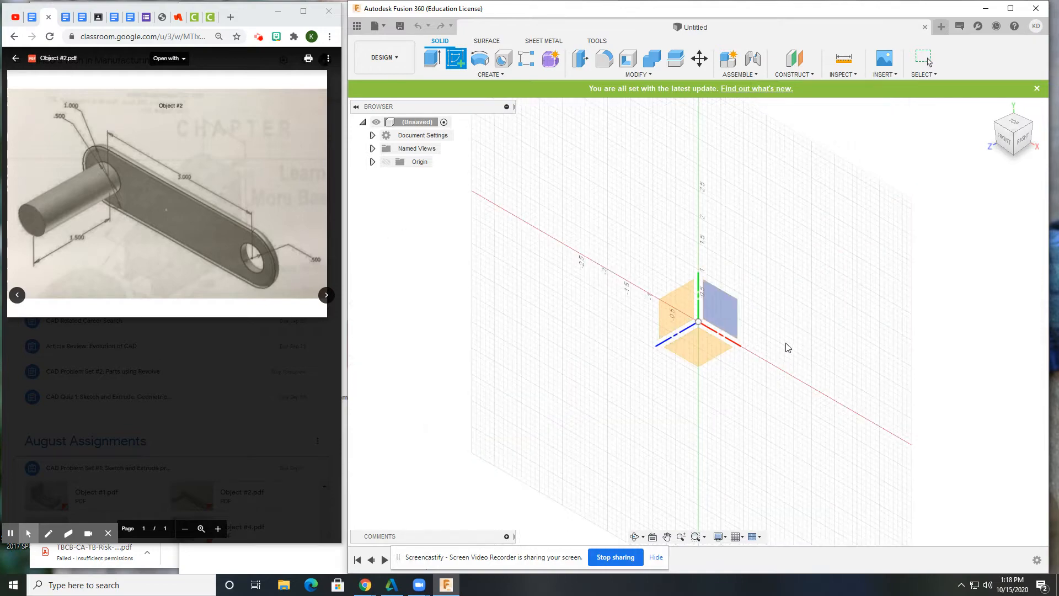
Start a sketch on the front (XY) plane and draw a horizontal line along the X axis from the origin
{"action": "left_click", "coordinate": [722, 316]}
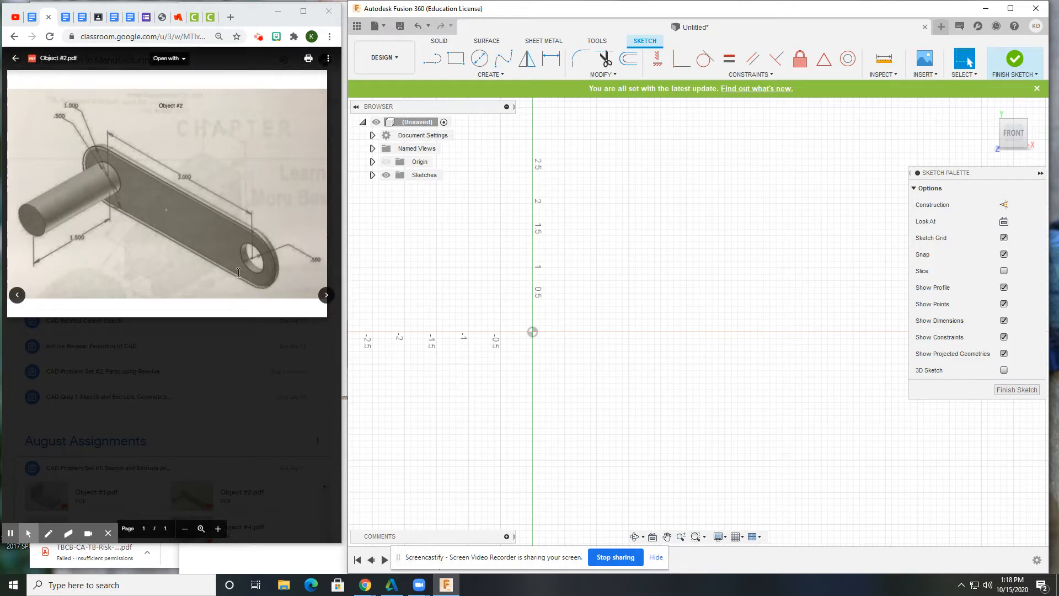
{"action": "left_click", "coordinate": [433, 59]}
{"action": "middle_click_drag", "start_coordinate": [622, 351], "coordinate": [561, 326]}
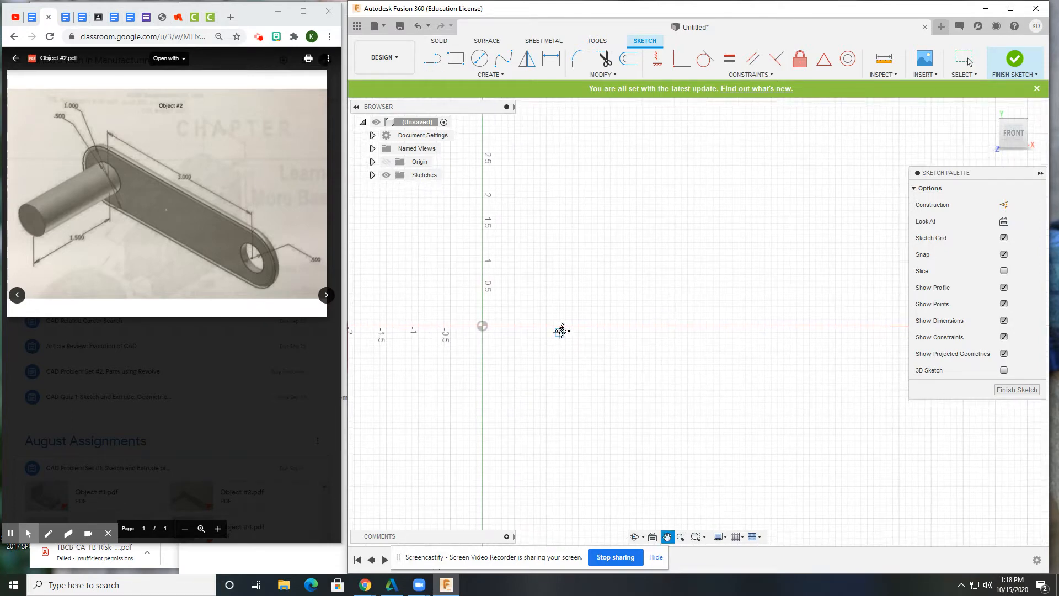
{"action": "left_click", "coordinate": [108, 207]}
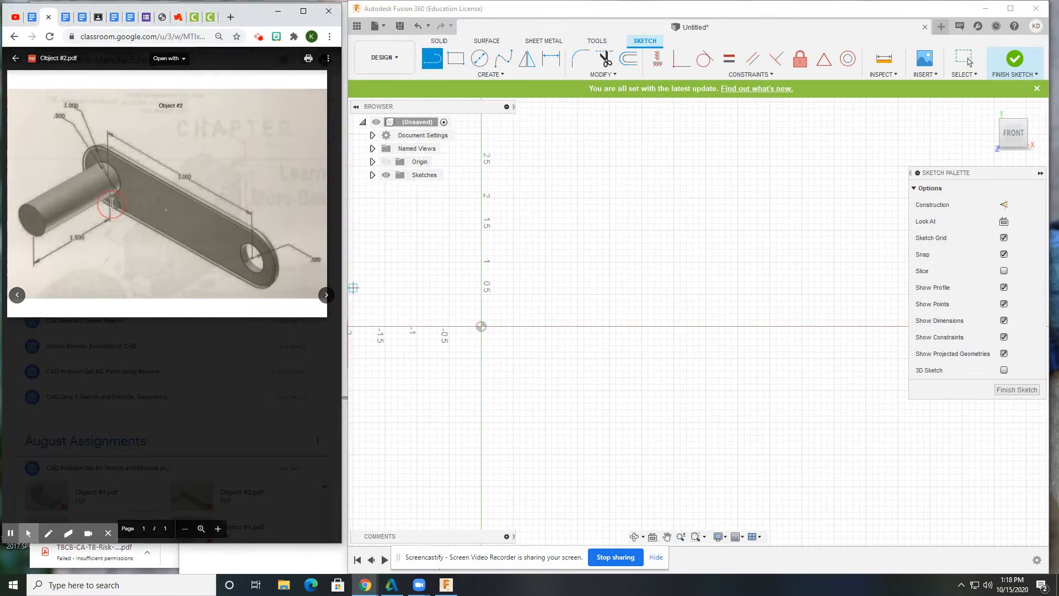
{"action": "left_click", "coordinate": [481, 326]}
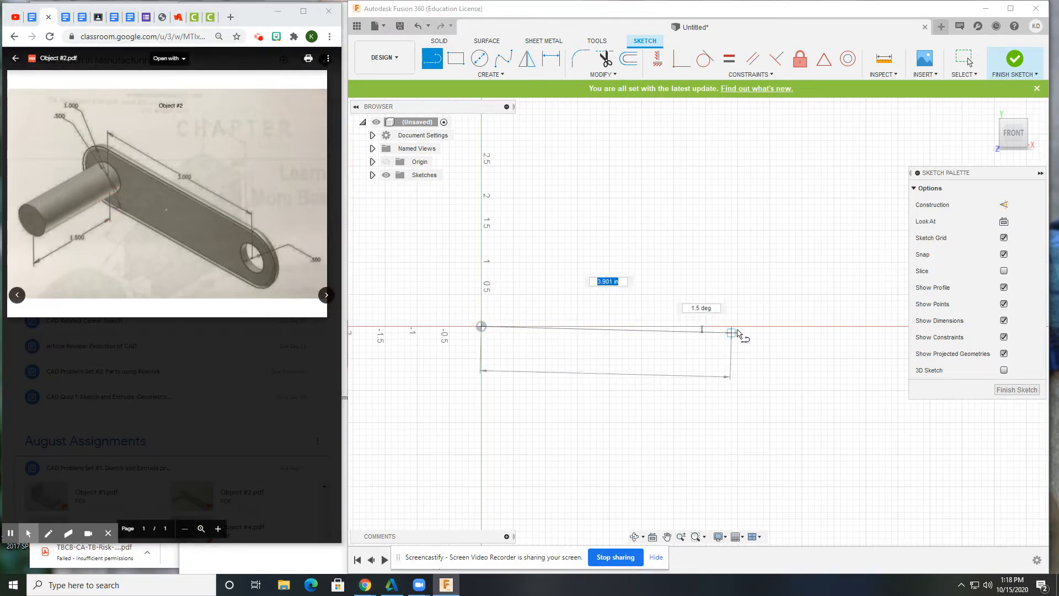
{"action": "left_click", "coordinate": [711, 326]}
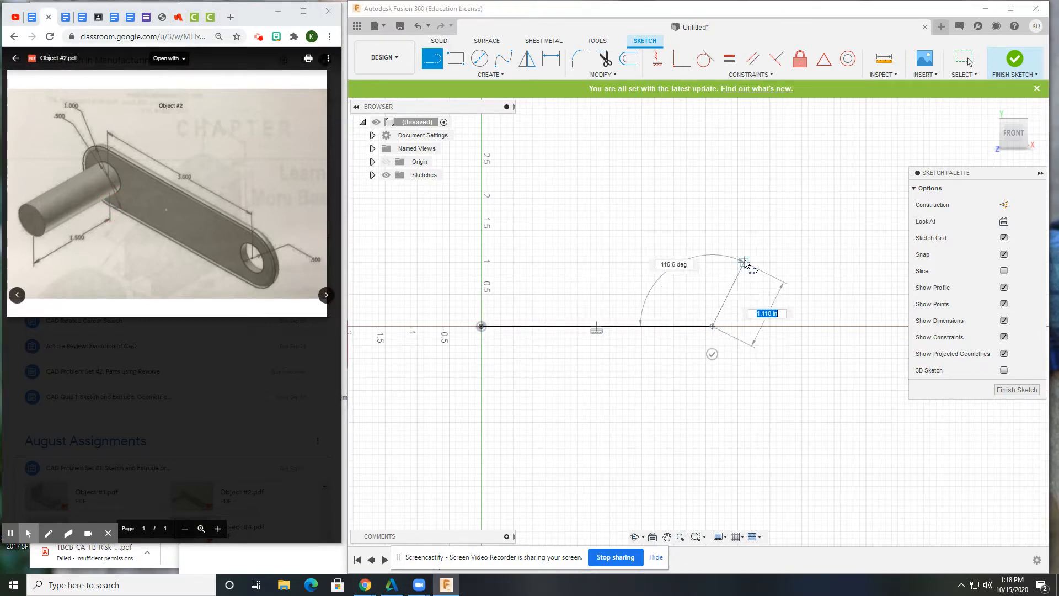
Continue the line with a tangent semicircle of about 0.6 in radius and a parallel upper line ending directly above the origin
{"action": "left_click", "coordinate": [713, 326]}
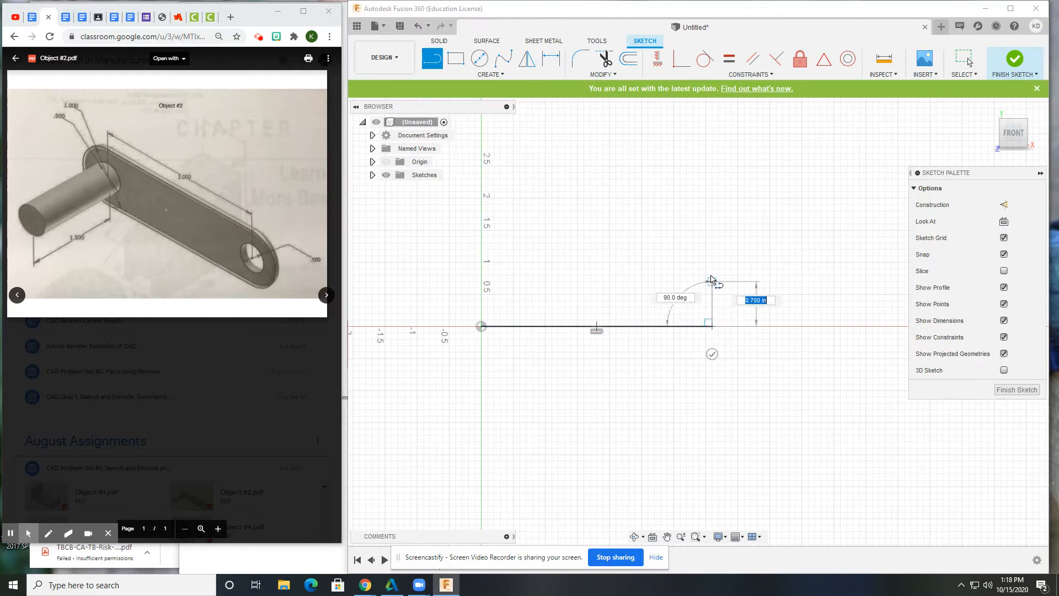
{"action": "left_click_drag", "start_coordinate": [712, 326], "coordinate": [713, 249]}
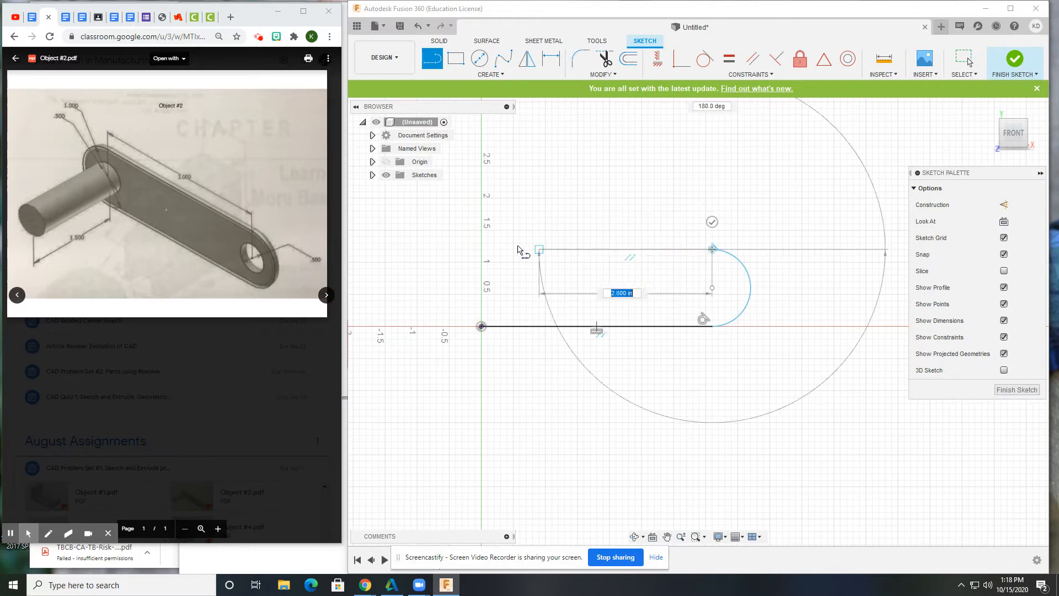
{"action": "left_click", "coordinate": [482, 249]}
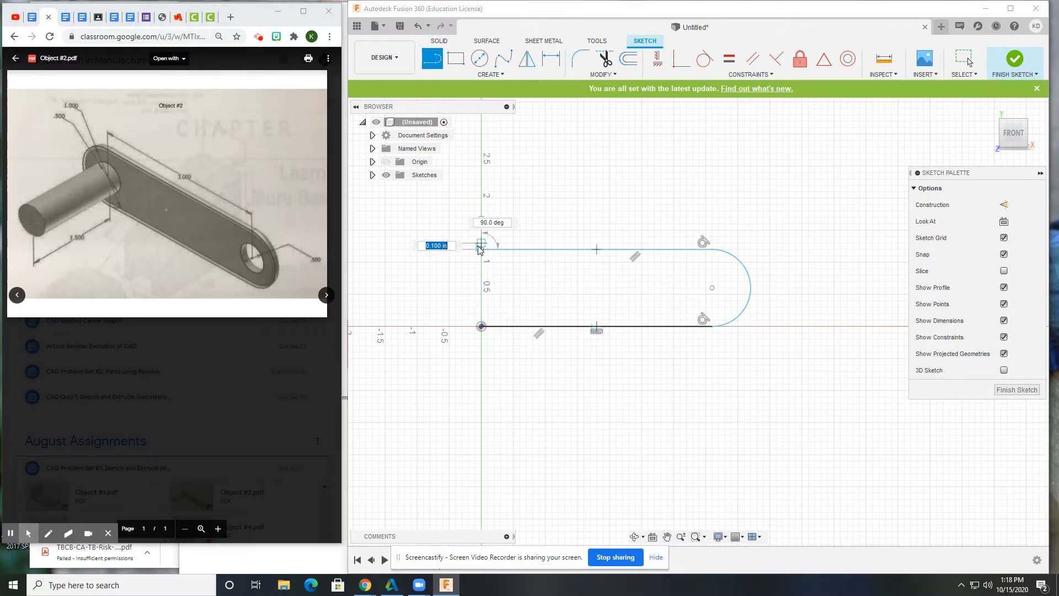
{"action": "left_click", "coordinate": [452, 75]}
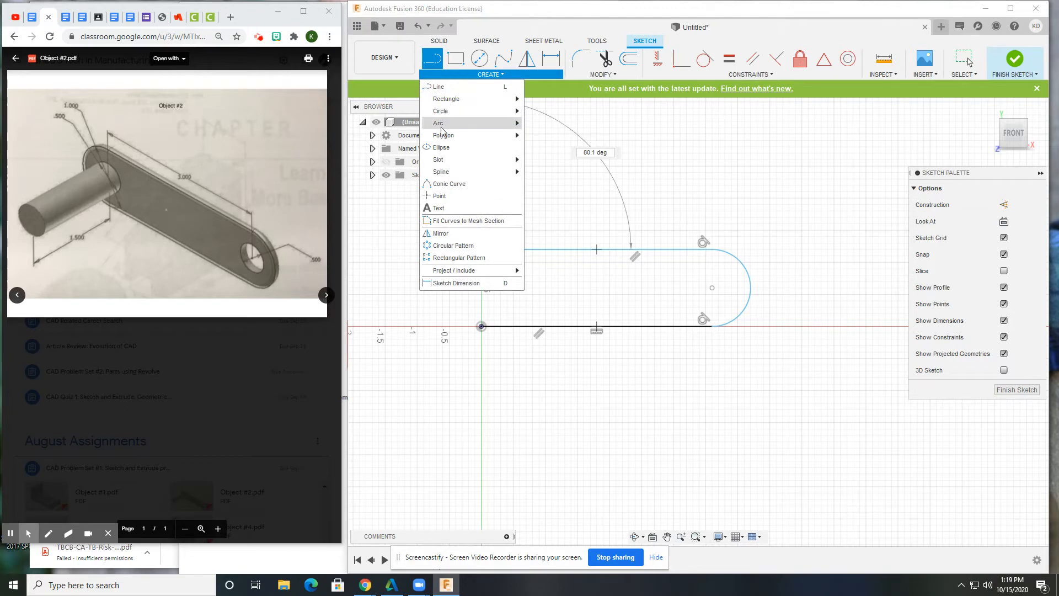
{"action": "mouse_move", "coordinate": [514, 128]}
{"action": "left_click", "coordinate": [546, 123]}
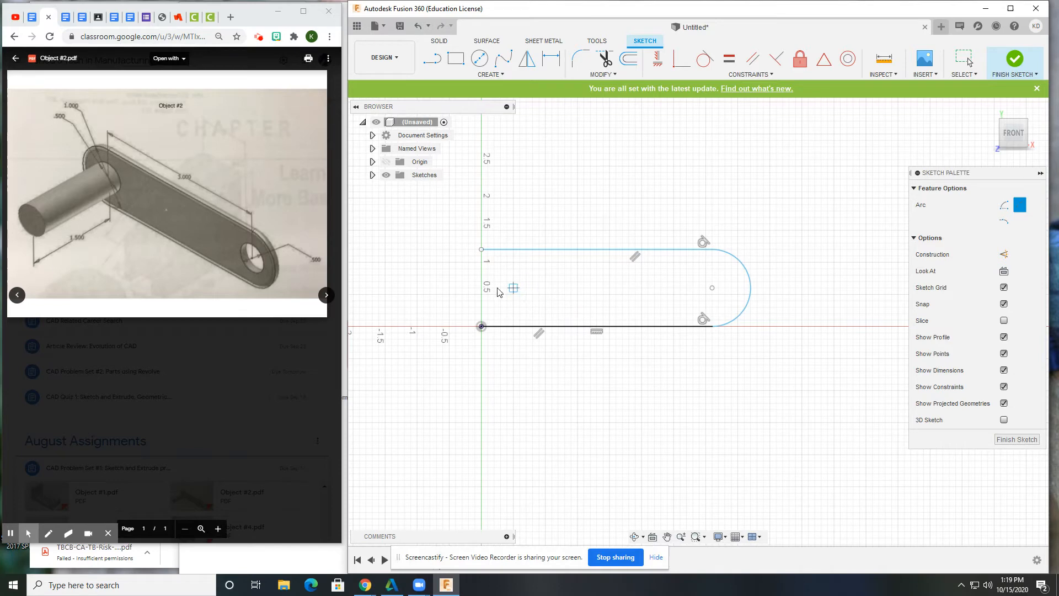
{"action": "key", "text": "Escape"}
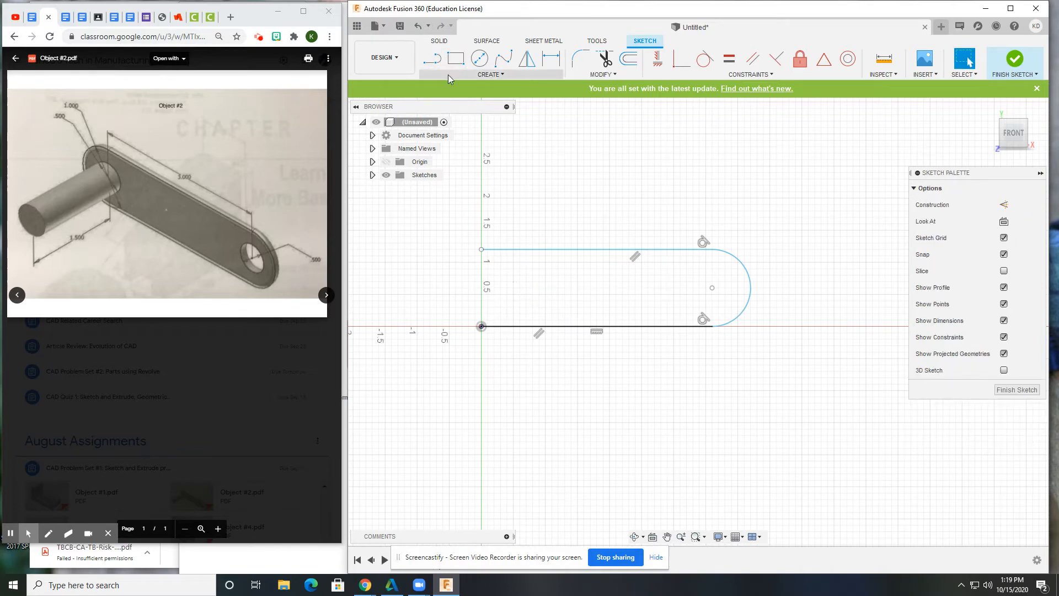
Draw a three-point arc around the profile's open left end, from a point above the upper line to the origin
{"action": "left_click", "coordinate": [491, 74]}
{"action": "mouse_move", "coordinate": [457, 127]}
{"action": "left_click", "coordinate": [549, 134]}
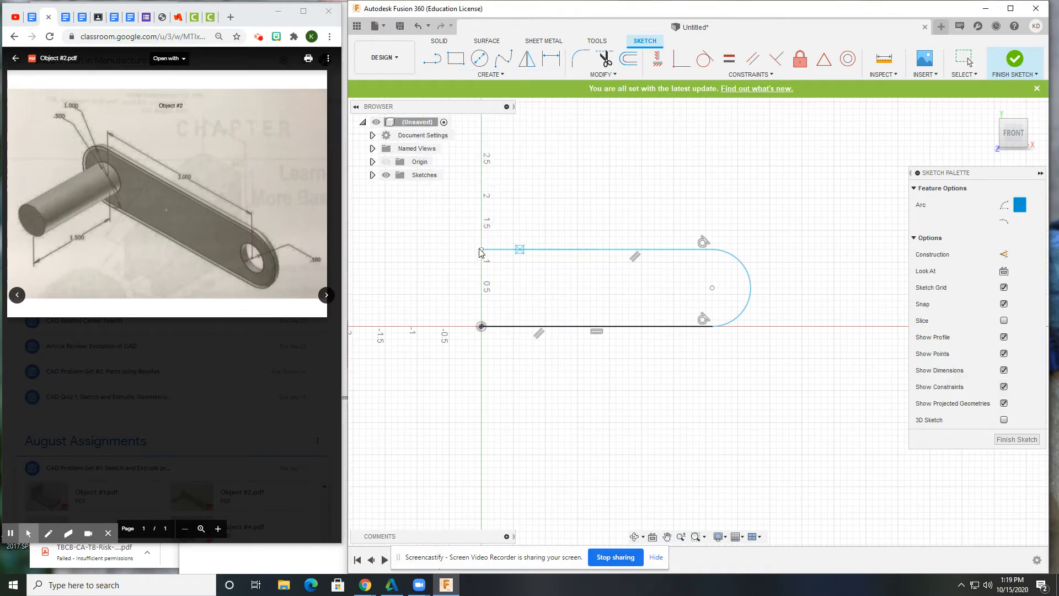
{"action": "left_click", "coordinate": [514, 211]}
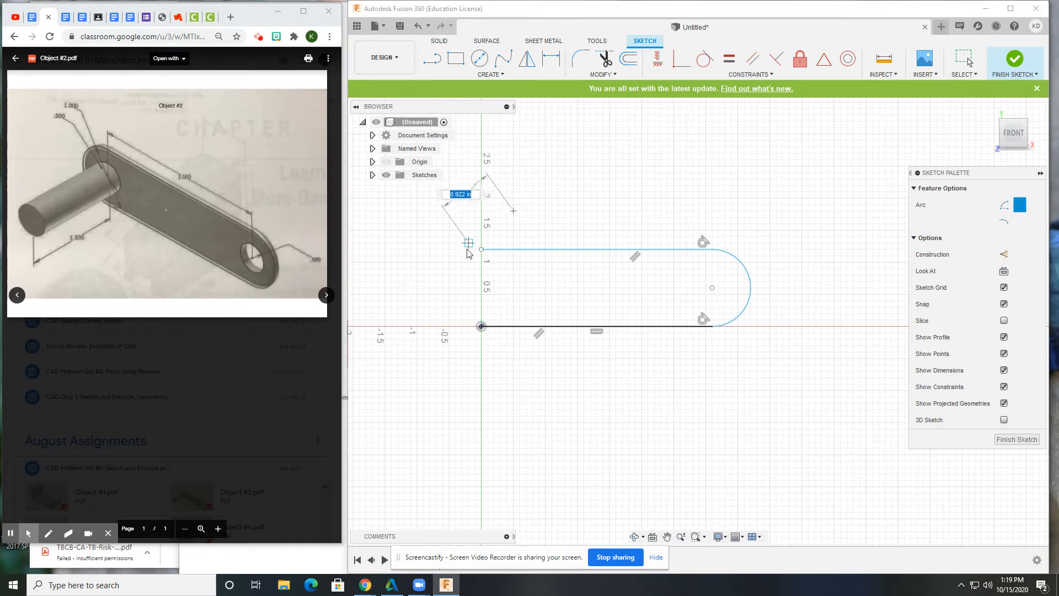
{"action": "left_click", "coordinate": [482, 327]}
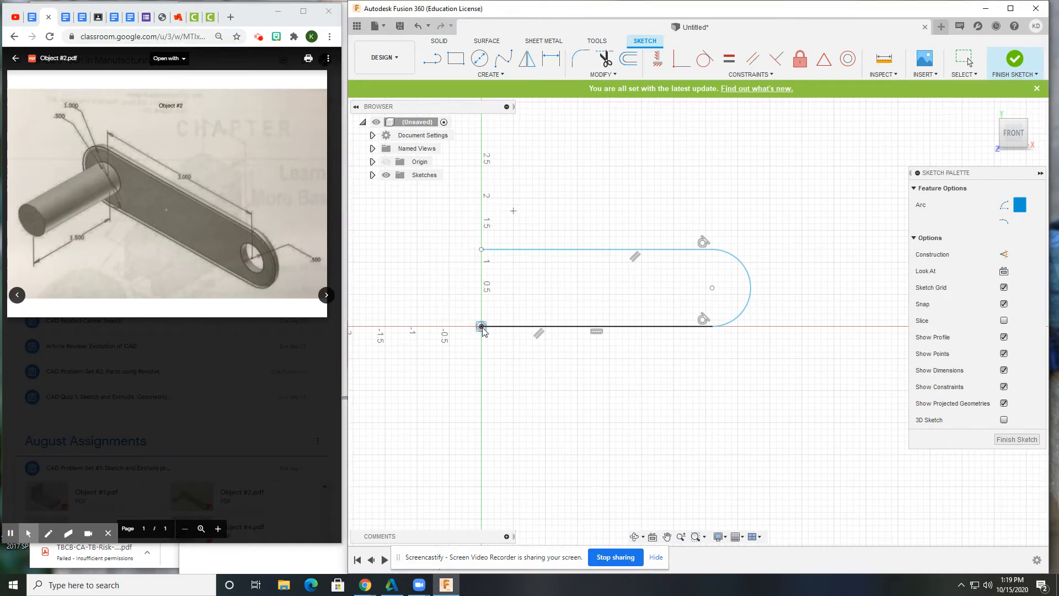
{"action": "left_click", "coordinate": [431, 278]}
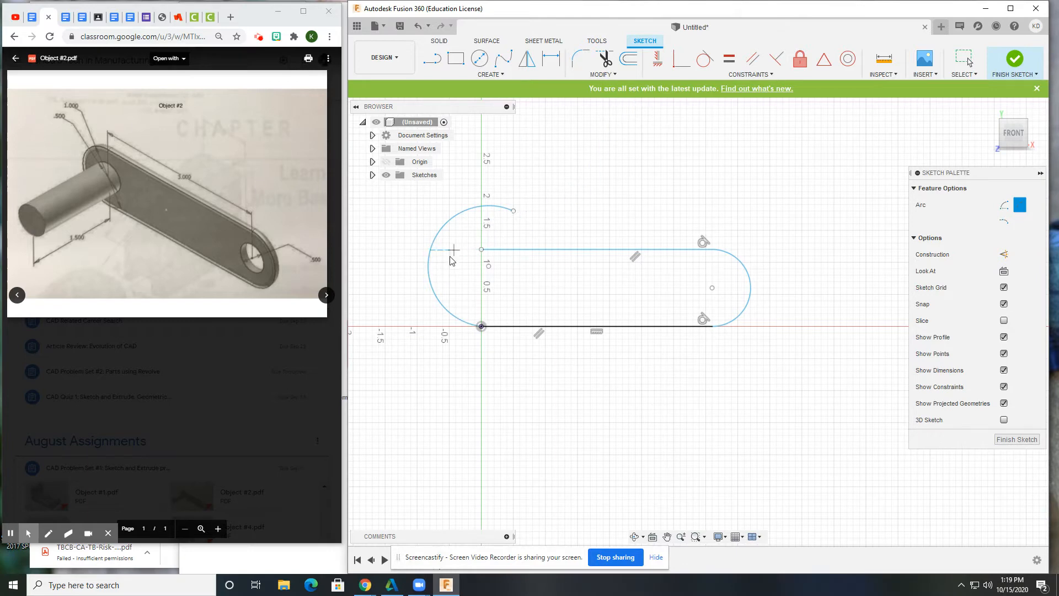
Apply a coincident constraint between the arc's free endpoint and the left endpoint of the upper line
{"action": "left_click", "coordinate": [682, 60]}
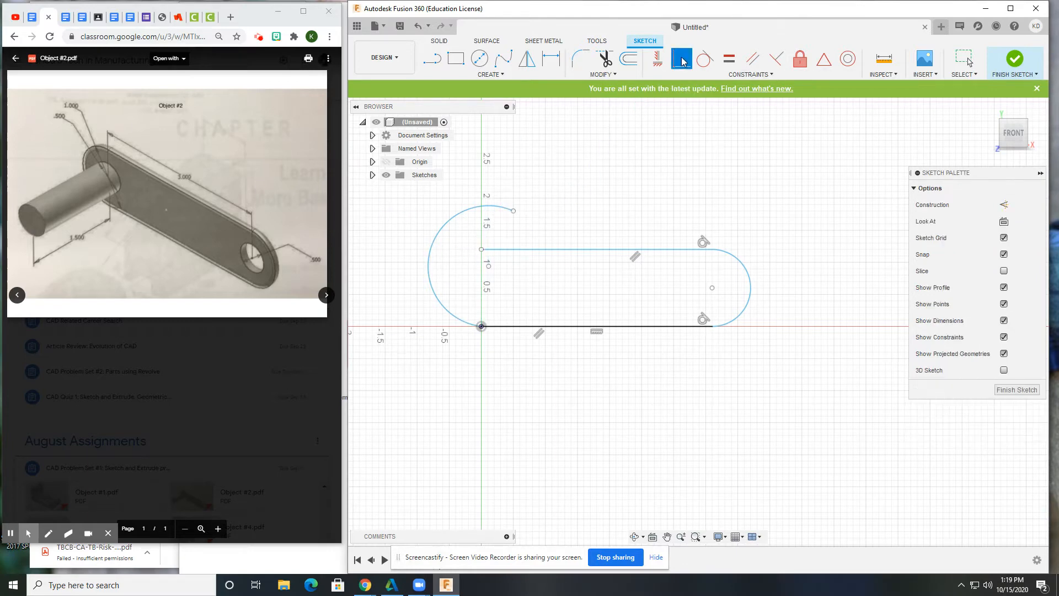
{"action": "left_click", "coordinate": [513, 211]}
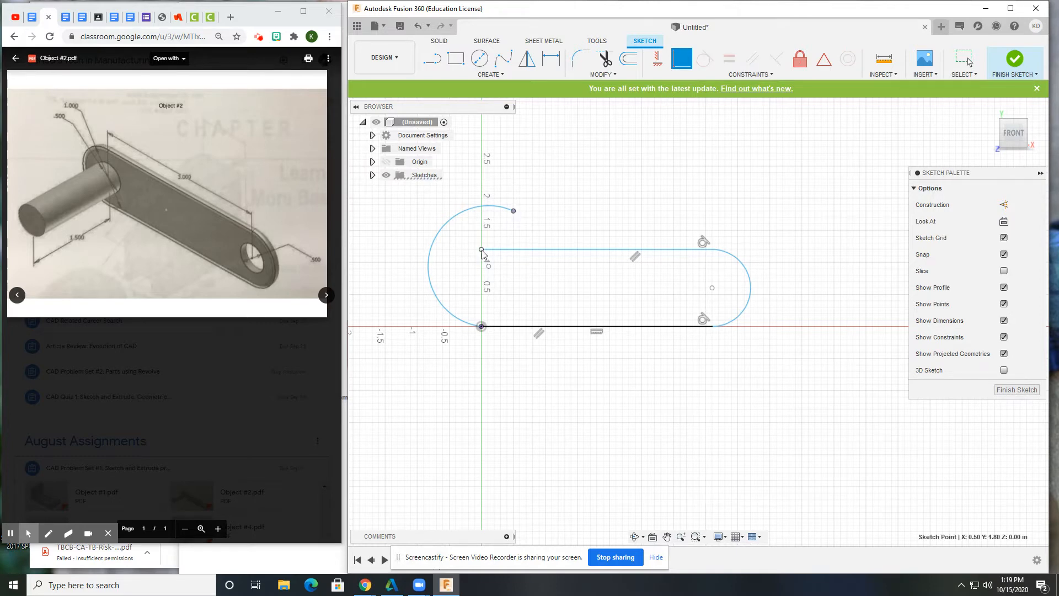
{"action": "left_click", "coordinate": [482, 250]}
{"action": "key", "text": "Escape"}
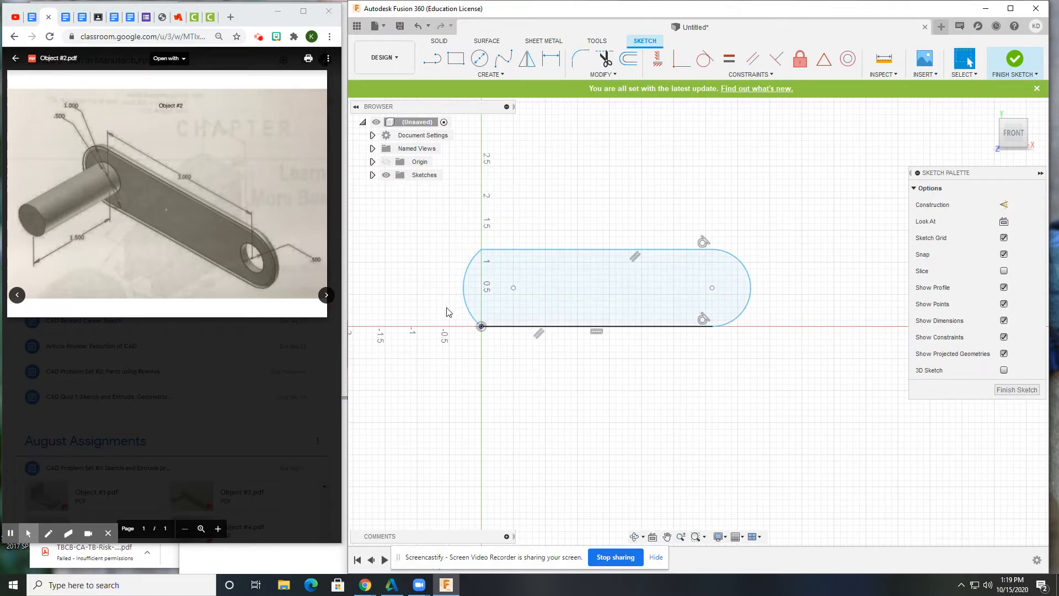
Pull the left arc outward and make it tangent to both the upper and lower lines
{"action": "mouse_move", "coordinate": [464, 292]}
{"action": "left_mouse_down"}
{"action": "mouse_move", "coordinate": [436, 293]}
{"action": "mouse_move", "coordinate": [477, 291]}
{"action": "mouse_move", "coordinate": [446, 284]}
{"action": "left_mouse_up"}
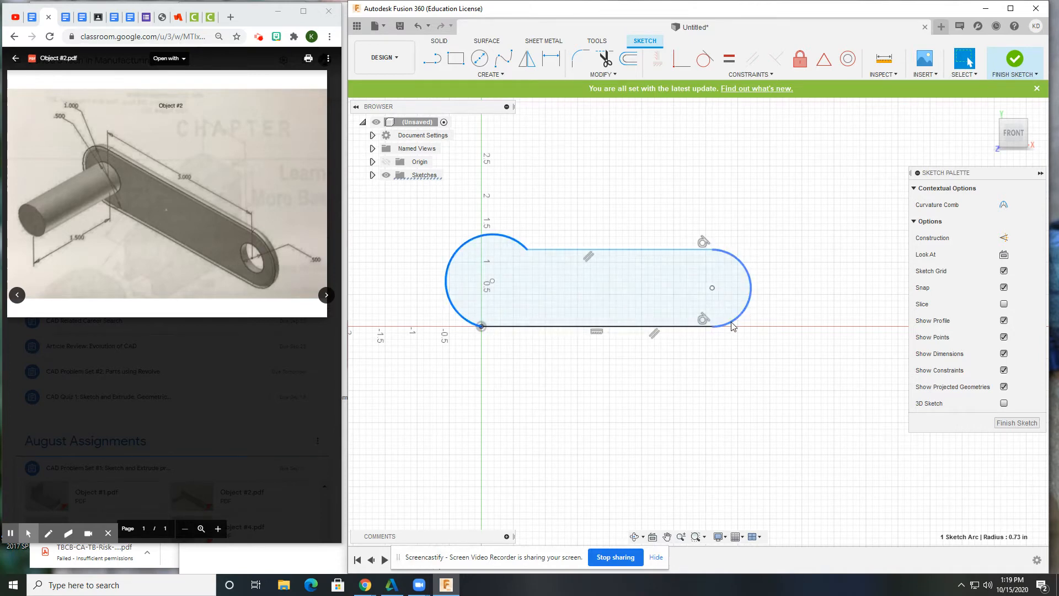
{"action": "left_click", "coordinate": [707, 61]}
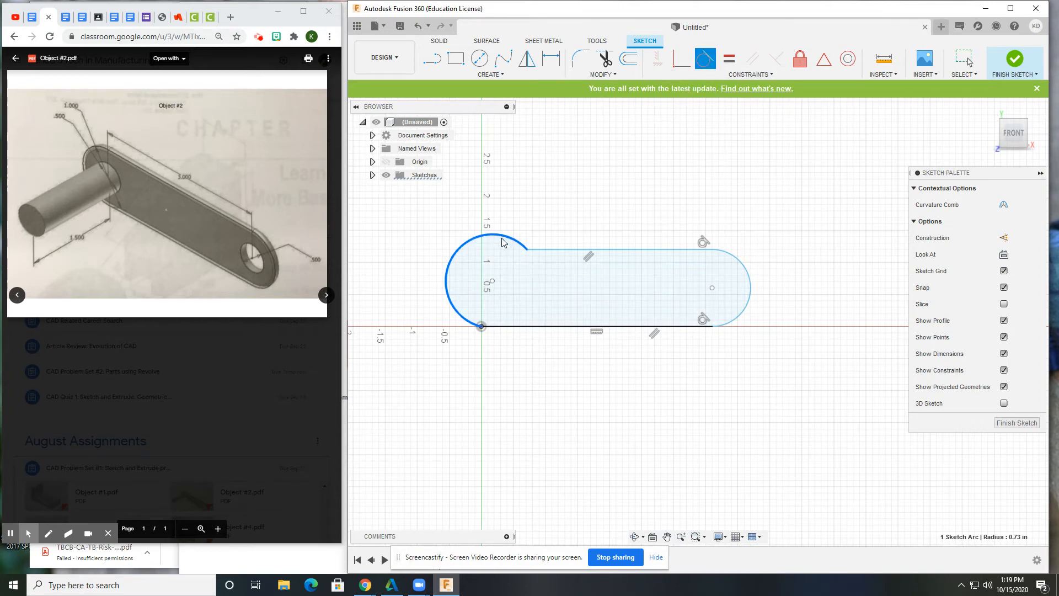
{"action": "left_click", "coordinate": [549, 250]}
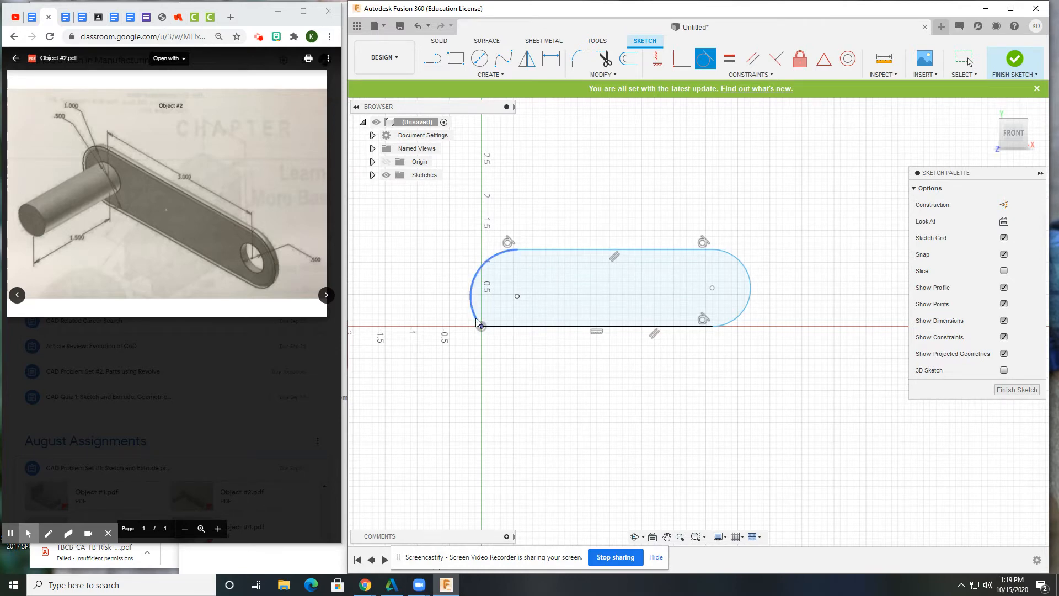
{"action": "left_click", "coordinate": [499, 329]}
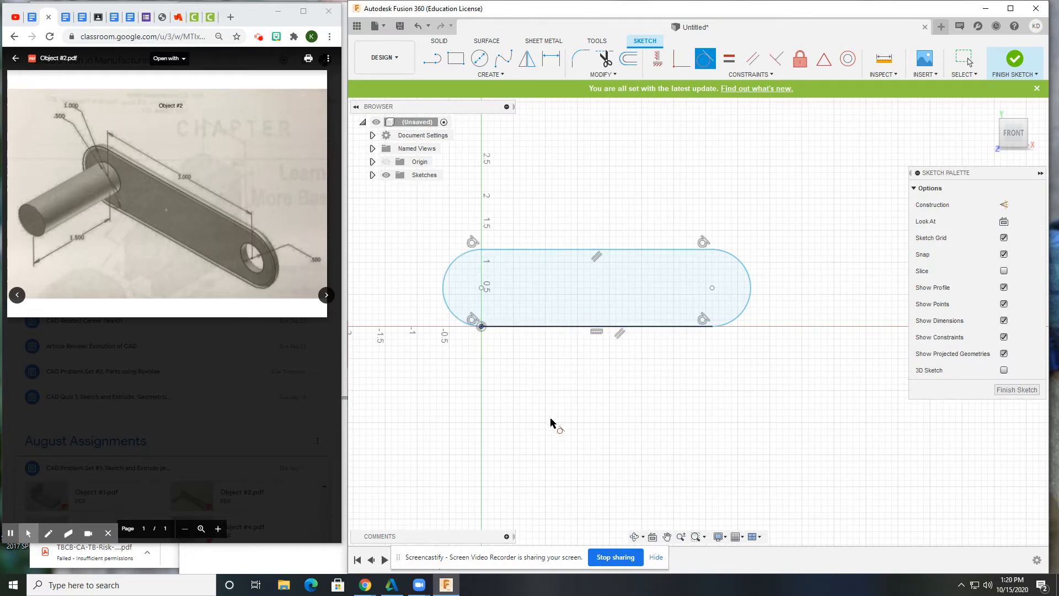
{"action": "key", "text": "Escape"}
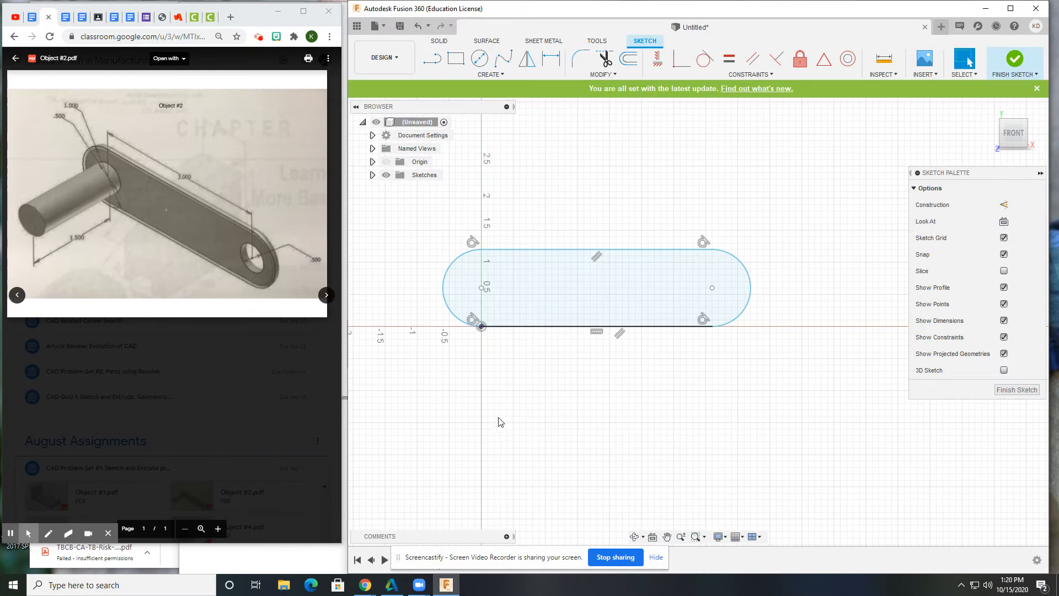
Draw two circles about 0.566 in in diameter, one centred on the left arc's centre and one near the right arc's centre
{"action": "left_click", "coordinate": [481, 58]}
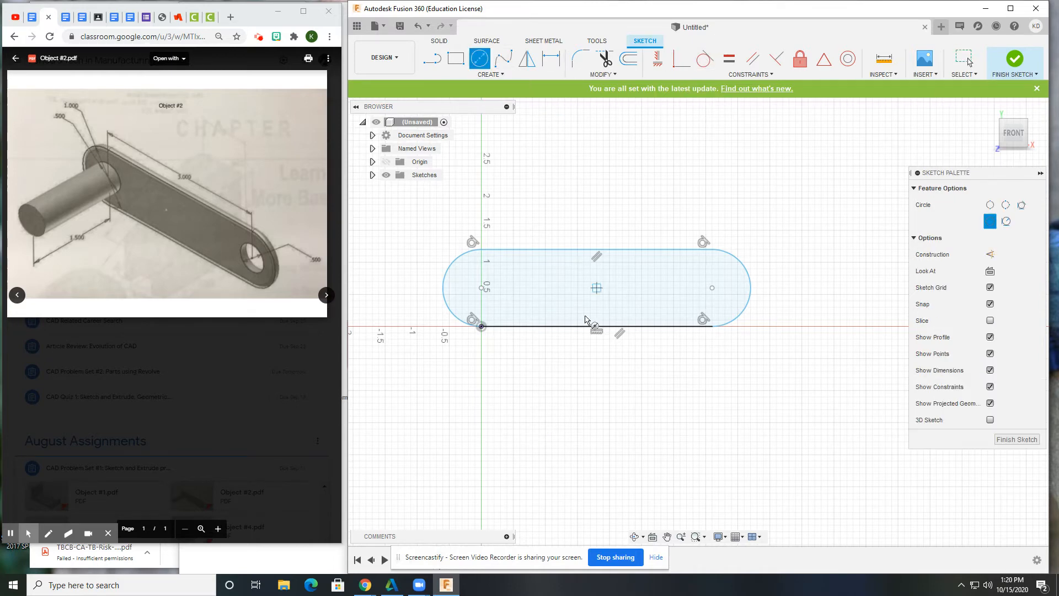
{"action": "left_click", "coordinate": [481, 287]}
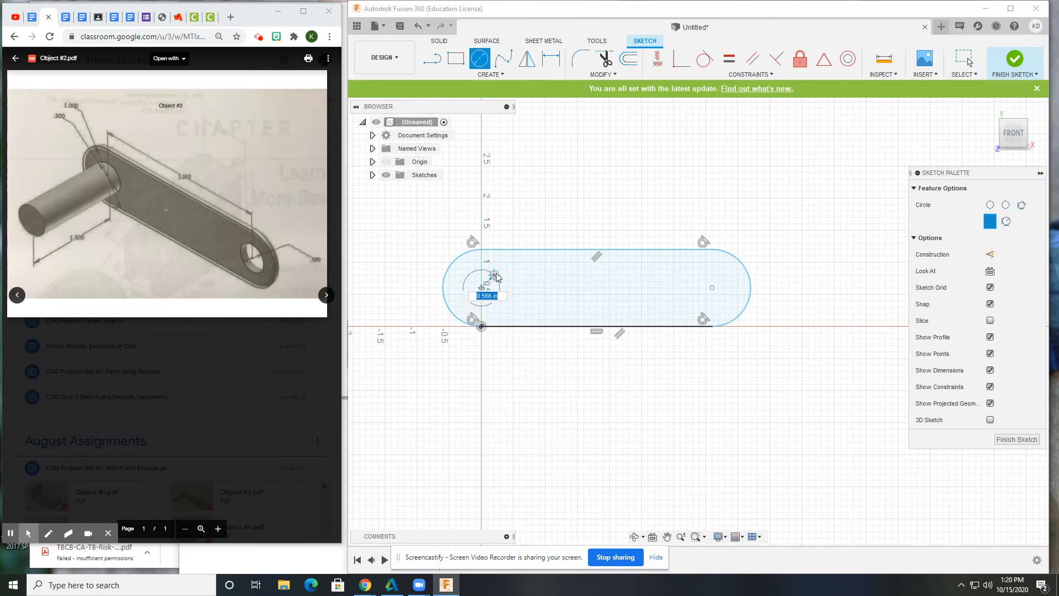
{"action": "left_click", "coordinate": [498, 279]}
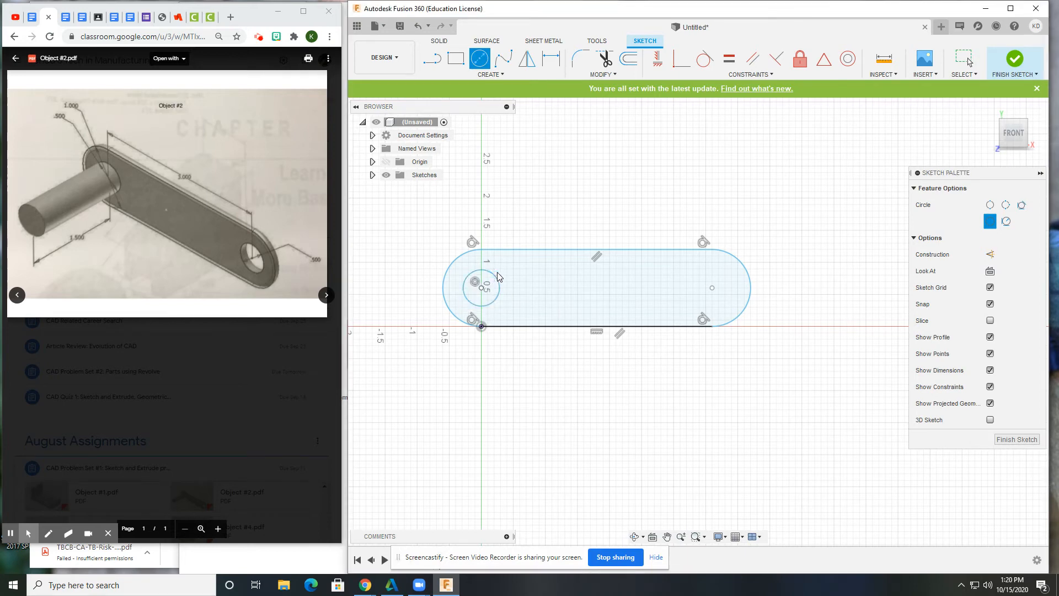
{"action": "left_click", "coordinate": [681, 287]}
{"action": "left_click", "coordinate": [696, 277]}
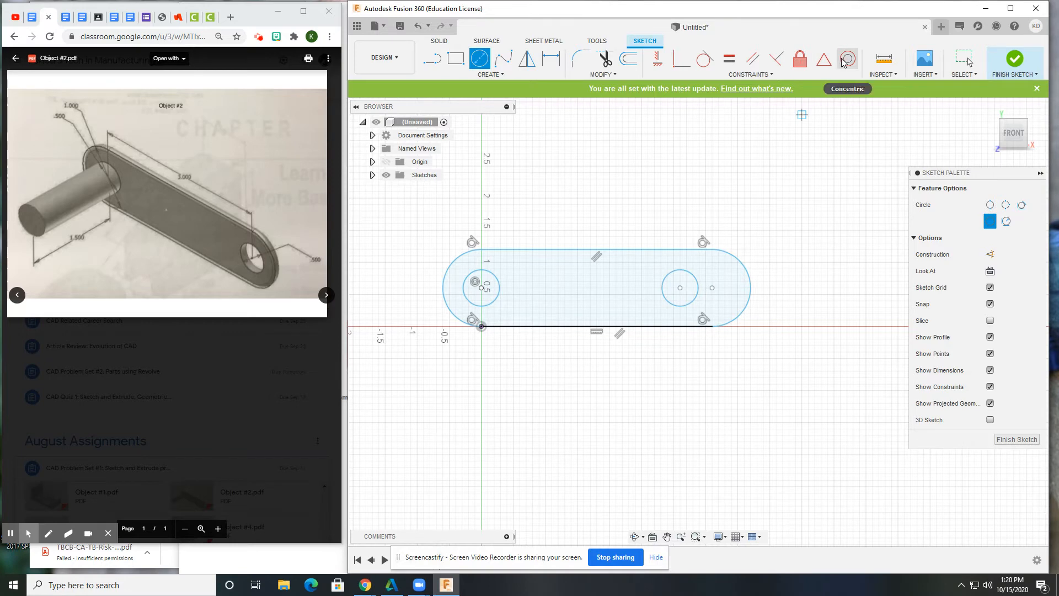
Make the right circle concentric with the right end arc
{"action": "left_click", "coordinate": [848, 58]}
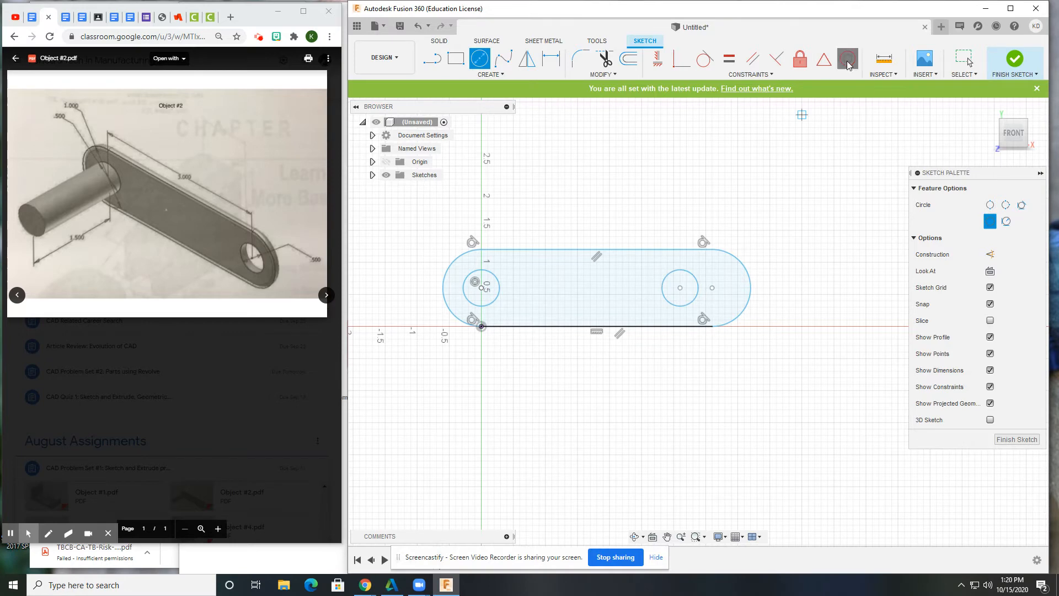
{"action": "left_click", "coordinate": [699, 281]}
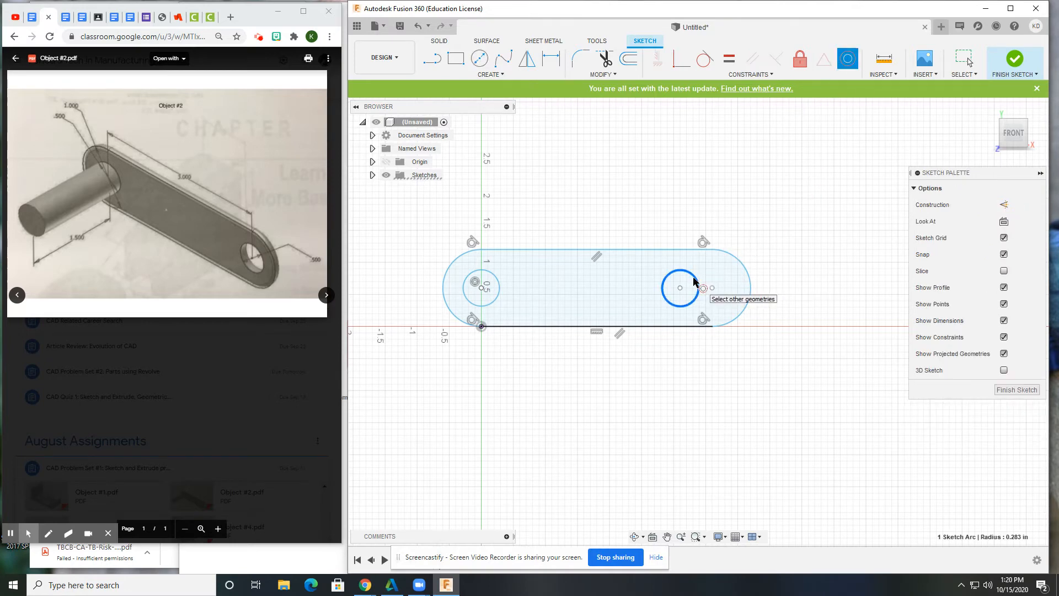
{"action": "left_click", "coordinate": [746, 270]}
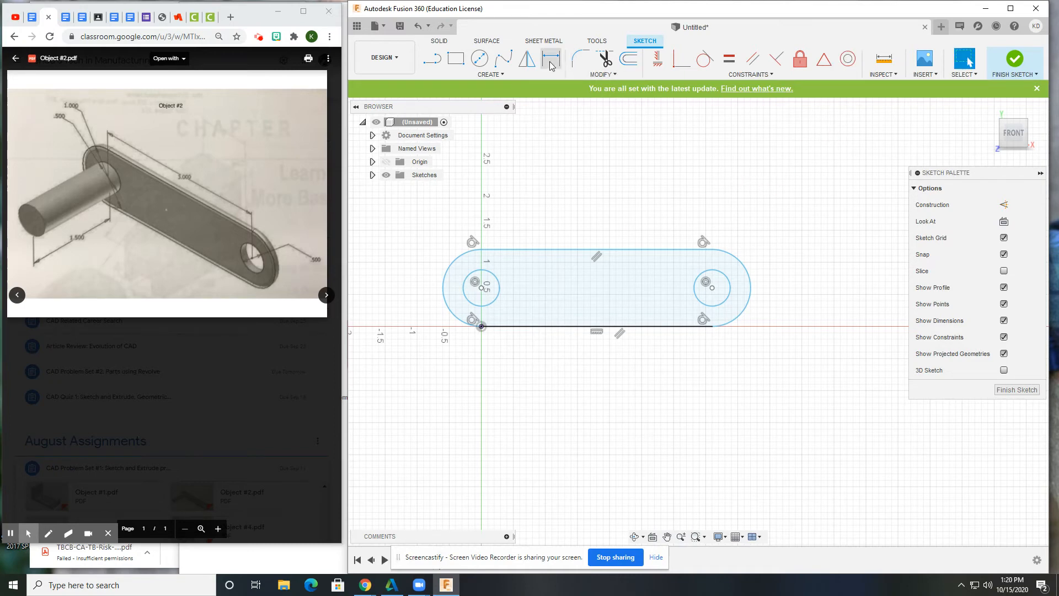
Dimension the upper straight edge of the slot-shaped profile to 3 in
{"action": "key", "text": "d"}
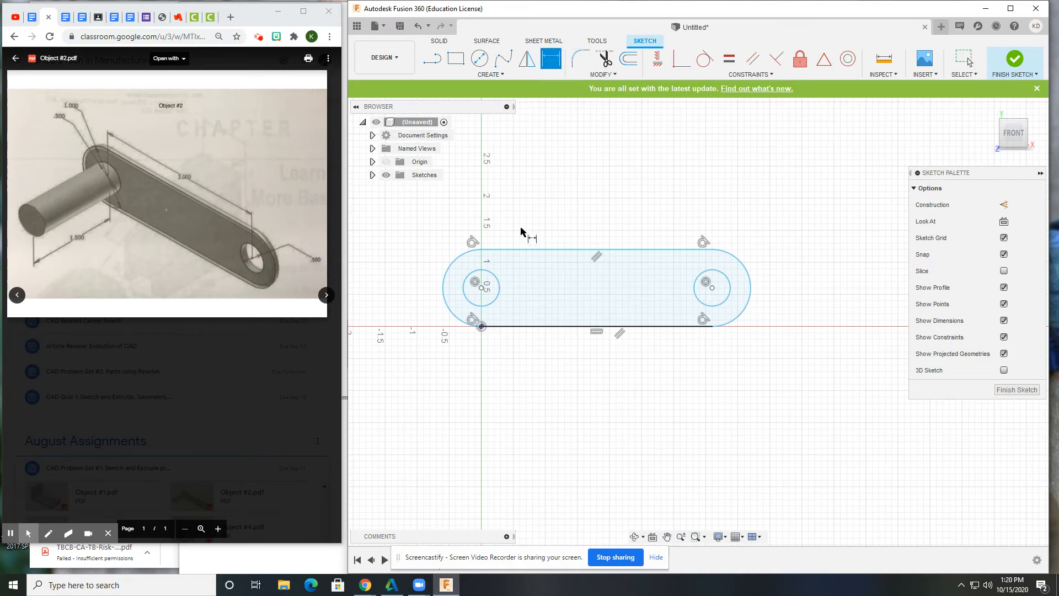
{"action": "left_click", "coordinate": [554, 251]}
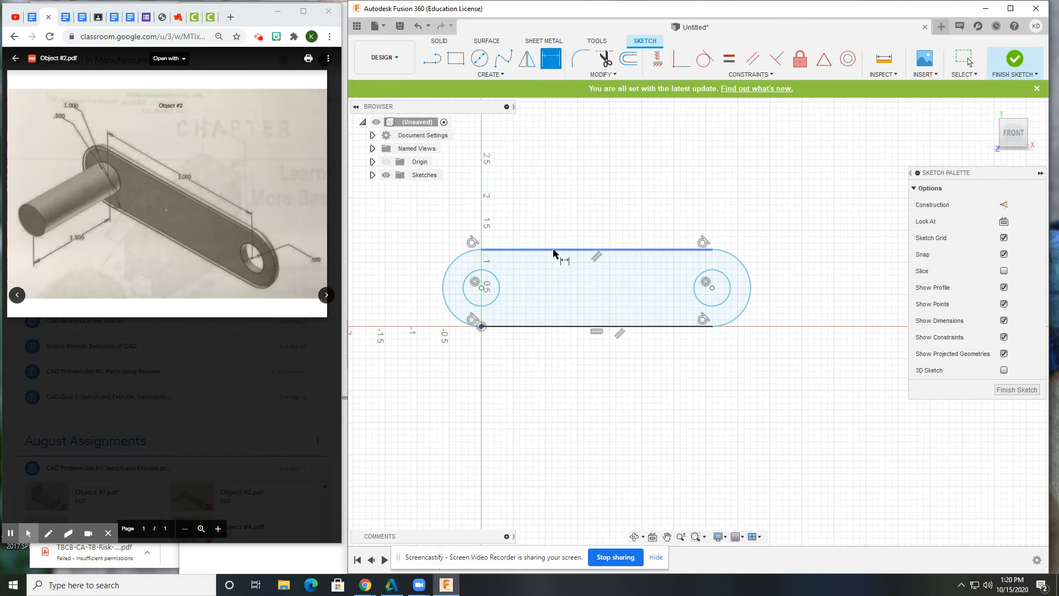
{"action": "left_click", "coordinate": [574, 192]}
{"action": "type", "text": "3"}
{"action": "key", "text": "Return"}
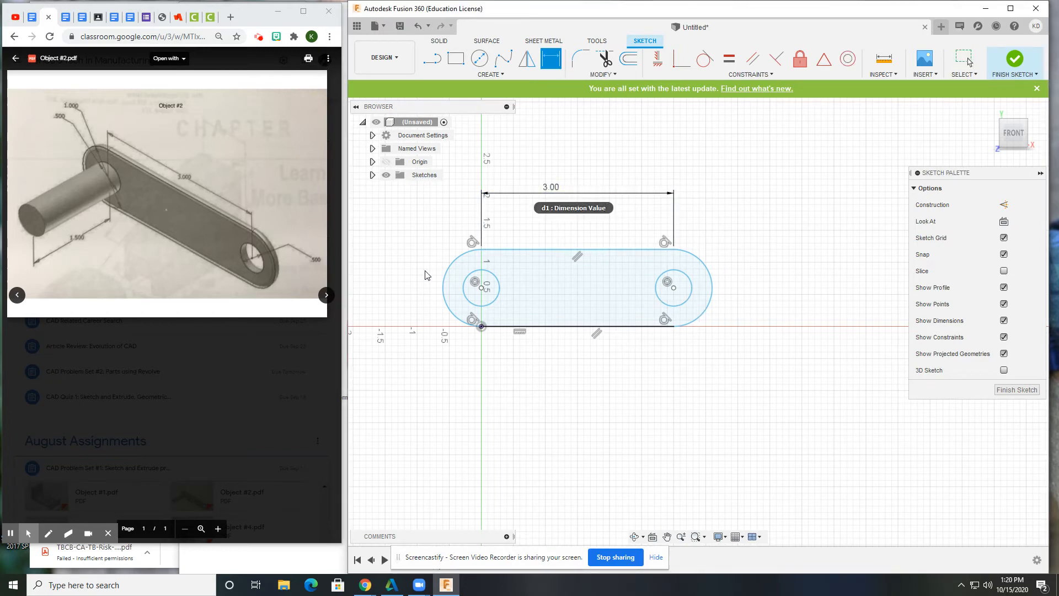
Dimension the left end arc of the slot-shaped profile as a diameter of 1 in
{"action": "left_click", "coordinate": [88, 149]}
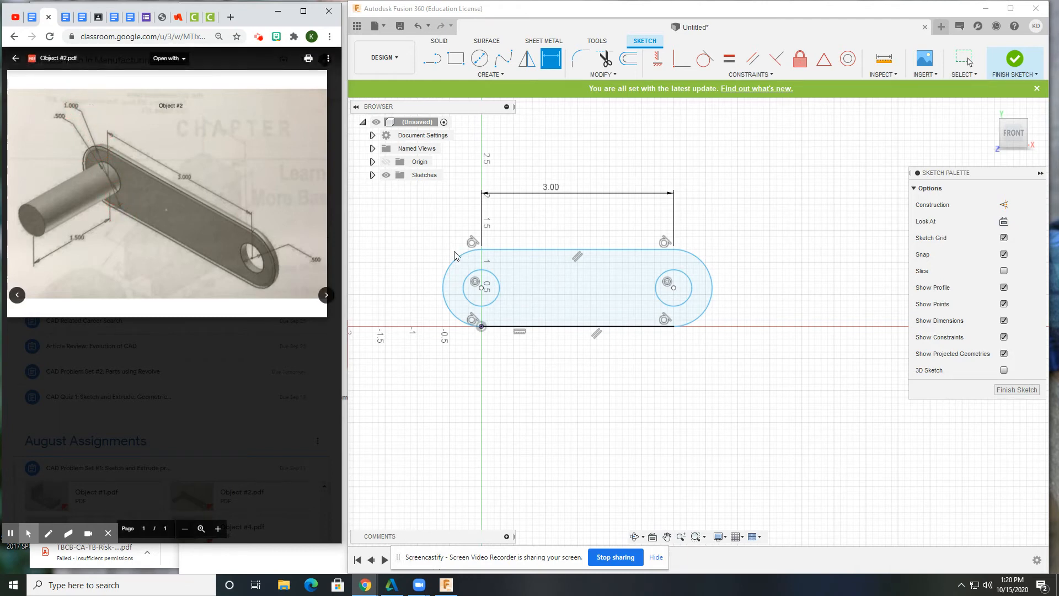
{"action": "left_click", "coordinate": [454, 314]}
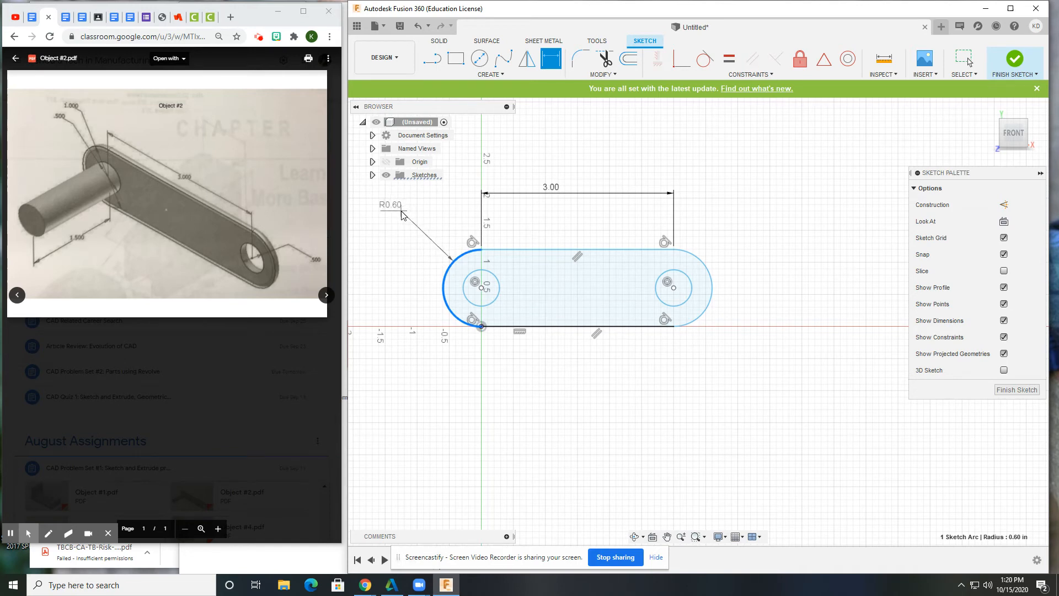
{"action": "right_click", "coordinate": [402, 215]}
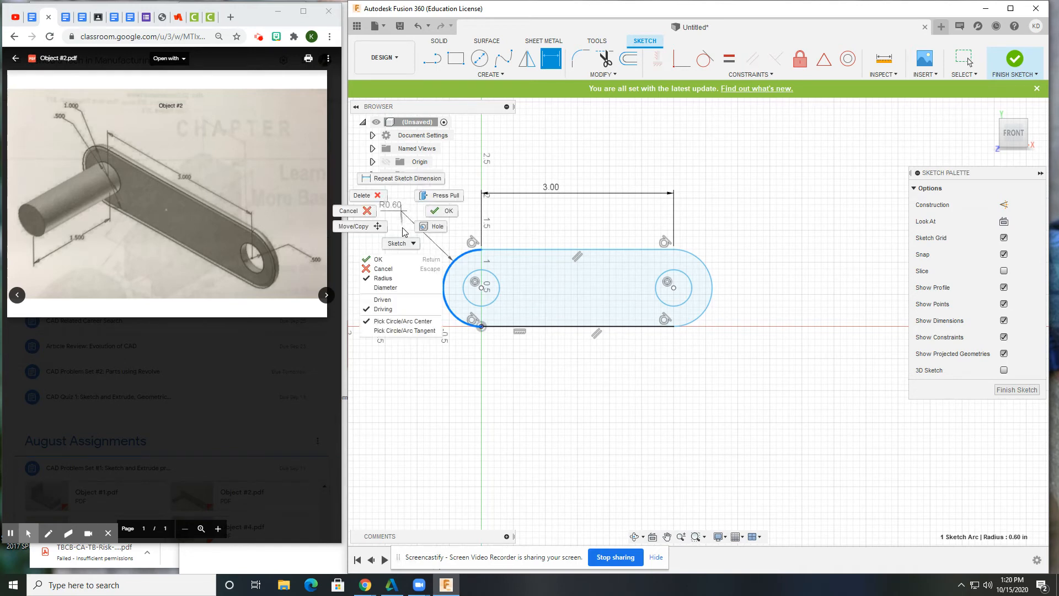
{"action": "left_click", "coordinate": [383, 288]}
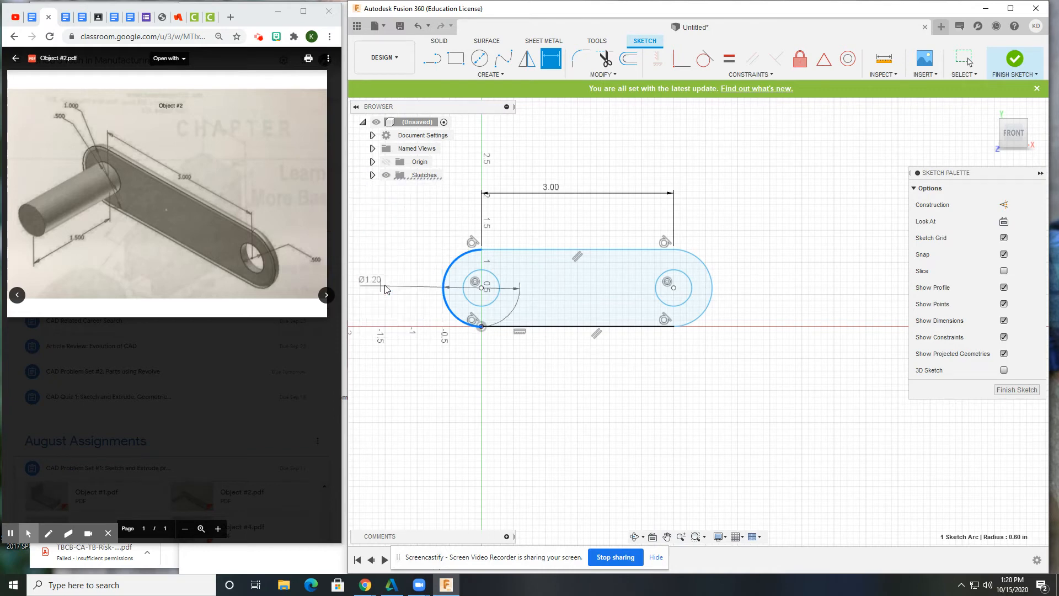
{"action": "left_click", "coordinate": [435, 226]}
{"action": "type", "text": "1"}
{"action": "key", "text": "Return"}
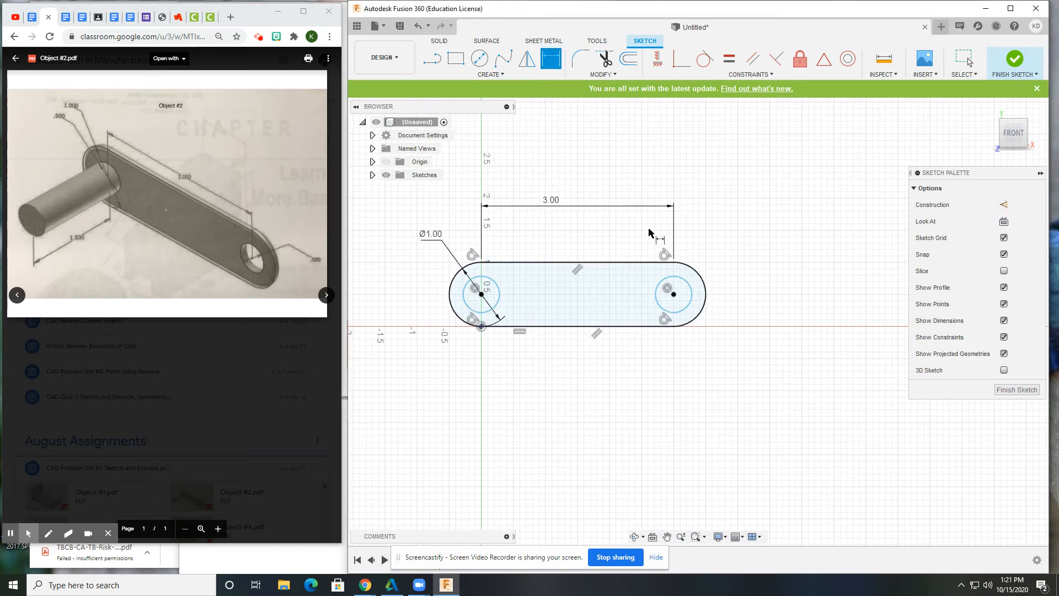
Dimension the two inner circles at the ends of the profile to a diameter of 0.5 in each
{"action": "left_click", "coordinate": [464, 293]}
{"action": "left_click", "coordinate": [432, 263]}
{"action": "type", "text": ".5"}
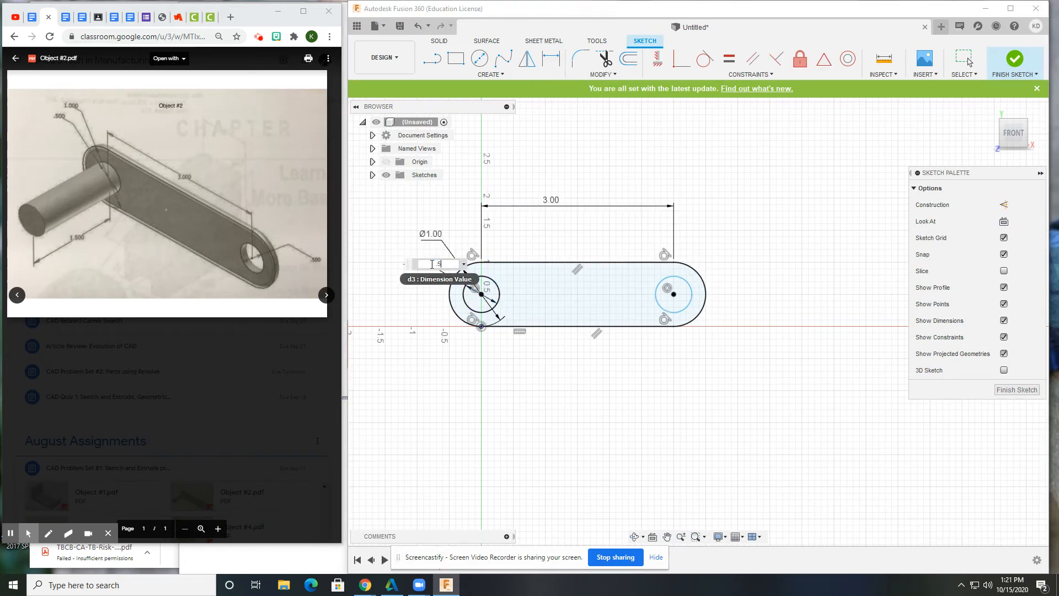
{"action": "key", "text": "Return"}
{"action": "left_click", "coordinate": [690, 288]}
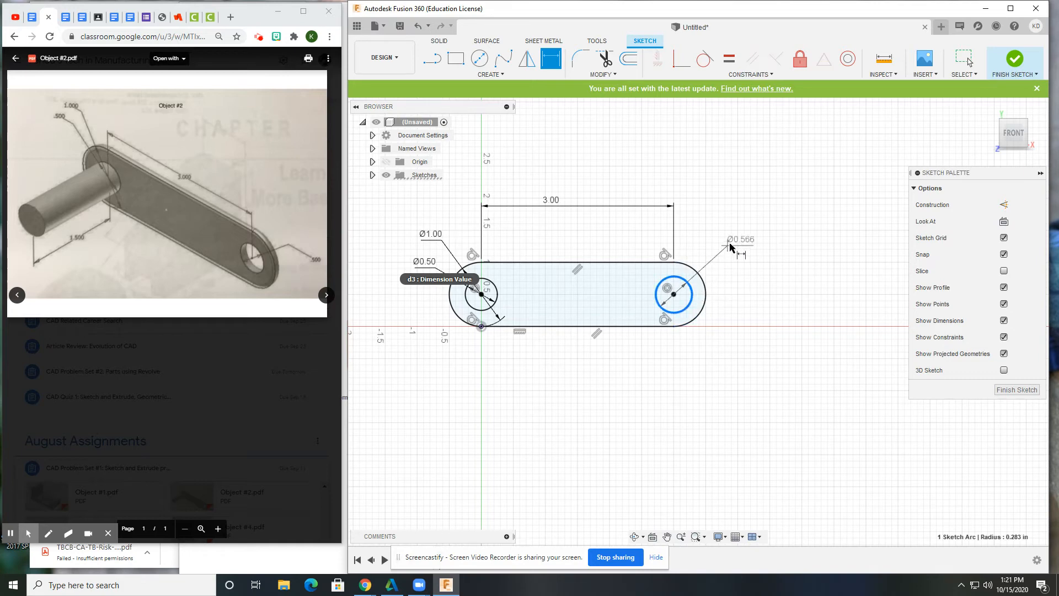
{"action": "left_click", "coordinate": [732, 243]}
{"action": "type", "text": ".5"}
{"action": "key", "text": "Return"}
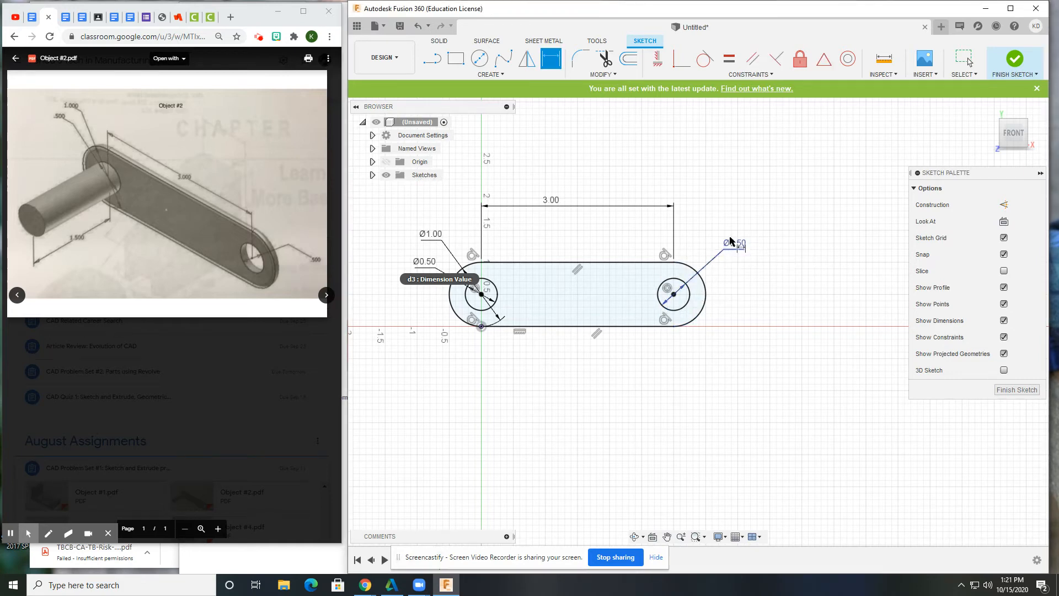
Extrude the slot-shaped profile, excluding both inner circles, 0.188 in as a new body
{"action": "left_click", "coordinate": [439, 42]}
{"action": "left_click", "coordinate": [432, 58]}
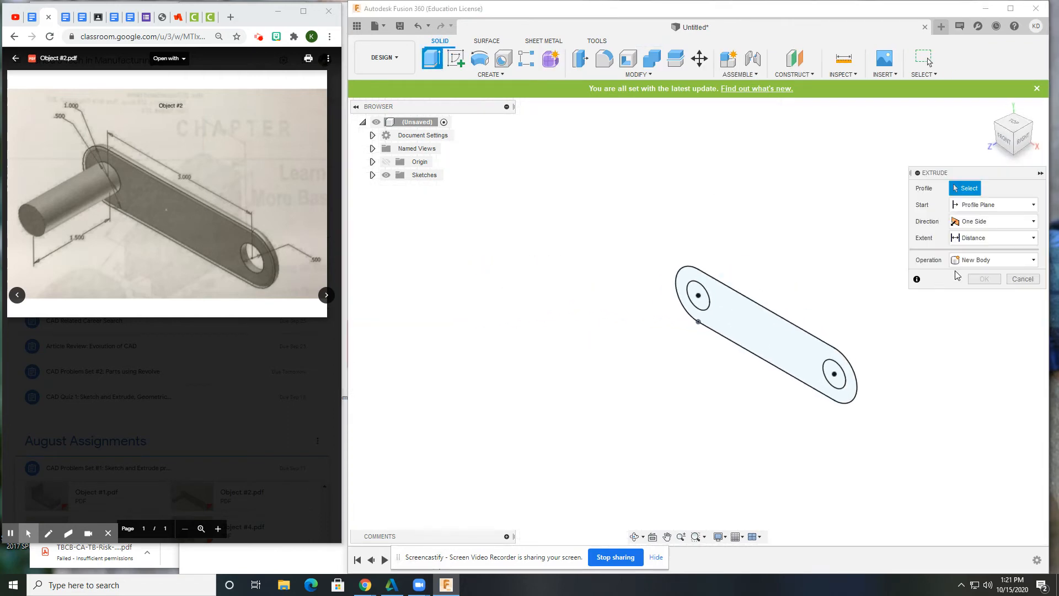
{"action": "left_click", "coordinate": [792, 342]}
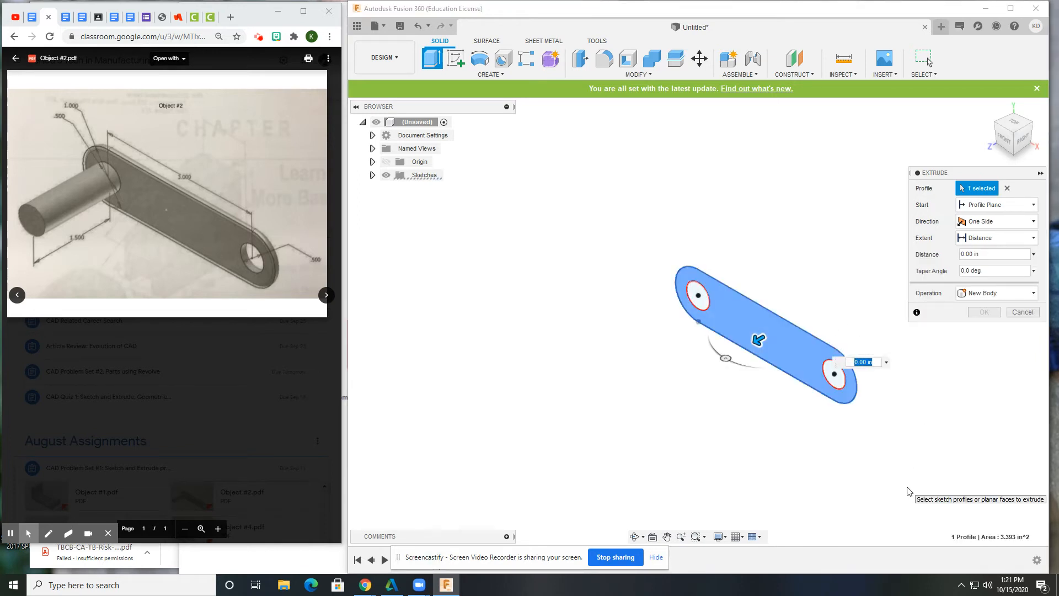
{"action": "type", "text": ".188"}
{"action": "key", "text": "Return"}
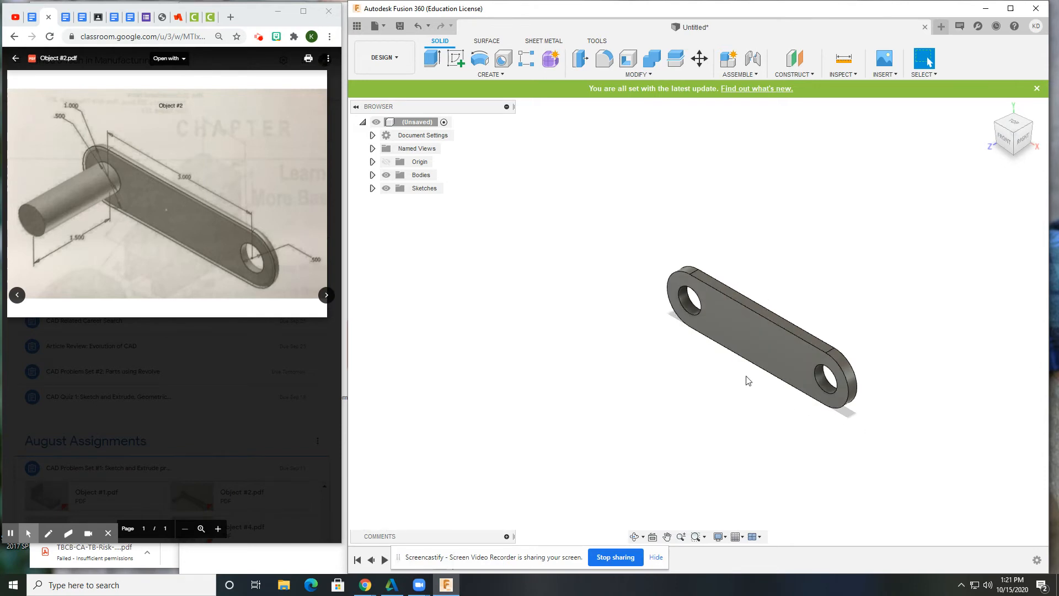
Start a sketch on the arm's front face and project the edge of the left hole into it
{"action": "left_click", "coordinate": [455, 58]}
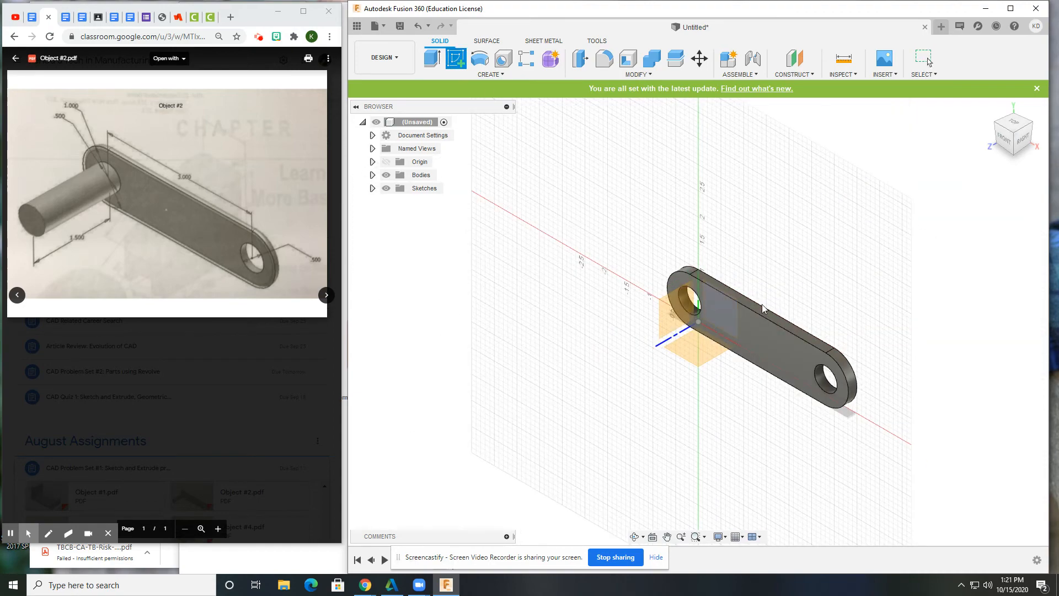
{"action": "left_click", "coordinate": [798, 363]}
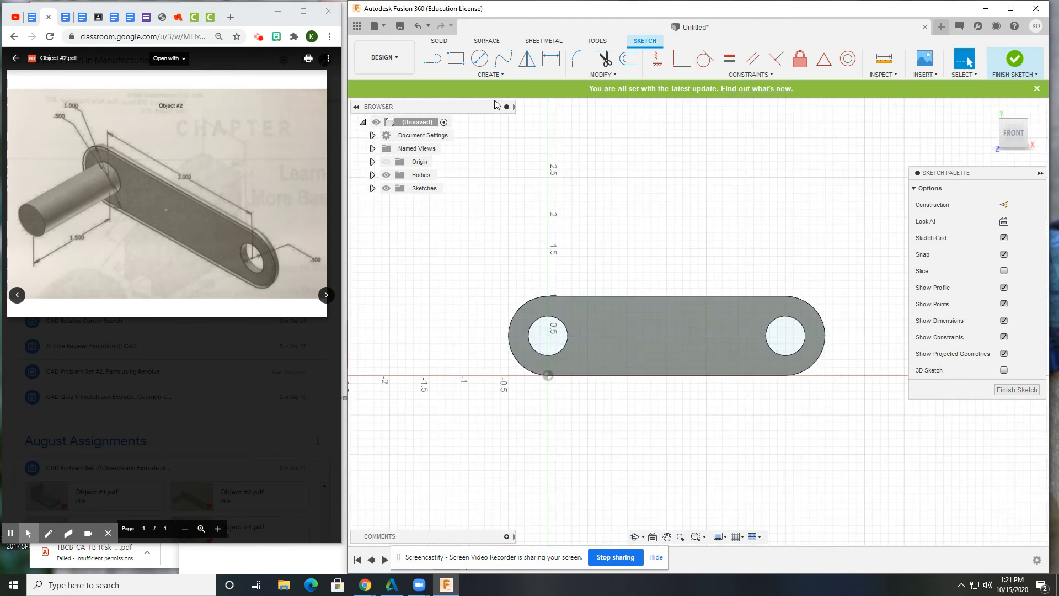
{"action": "left_click", "coordinate": [495, 75]}
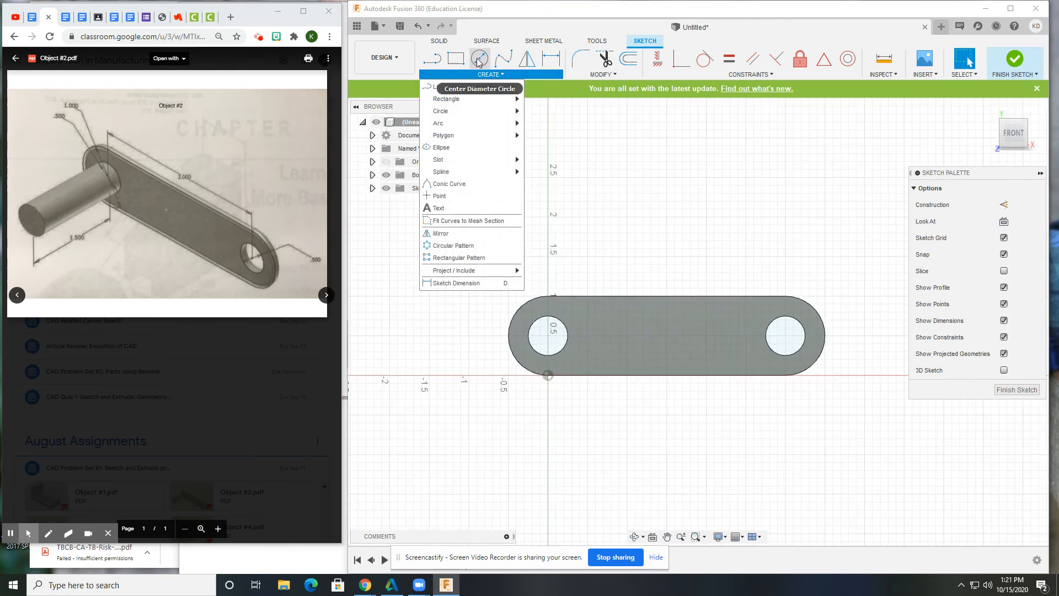
{"action": "left_click", "coordinate": [479, 60]}
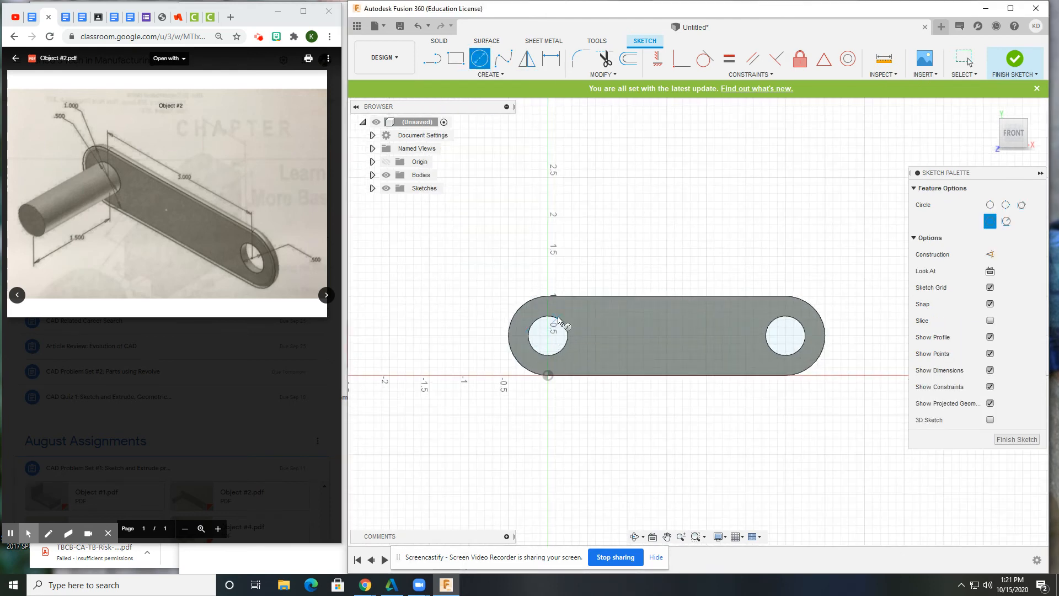
{"action": "left_click", "coordinate": [491, 73]}
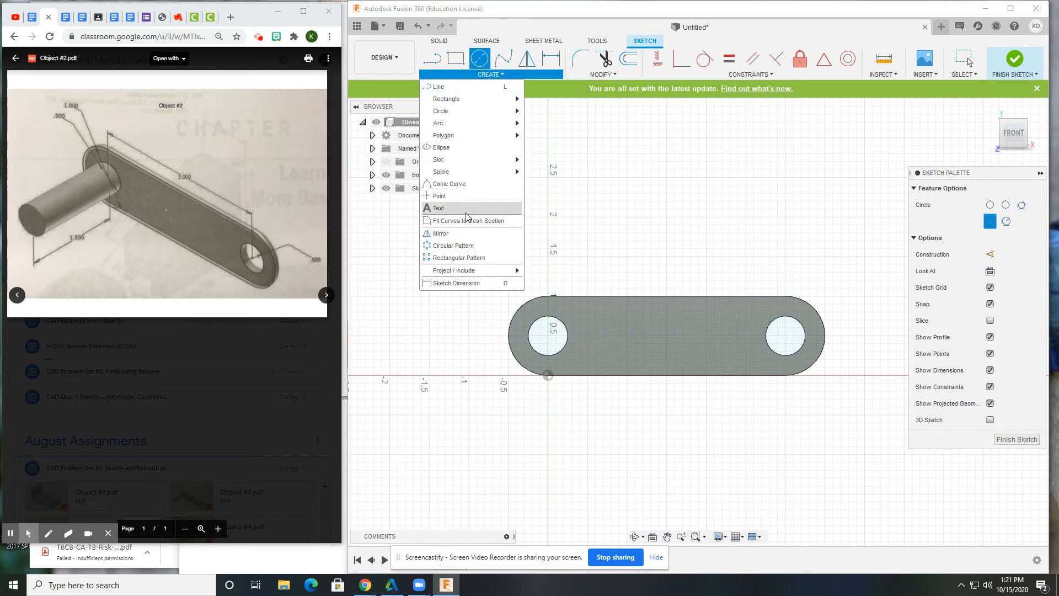
{"action": "mouse_move", "coordinate": [435, 276]}
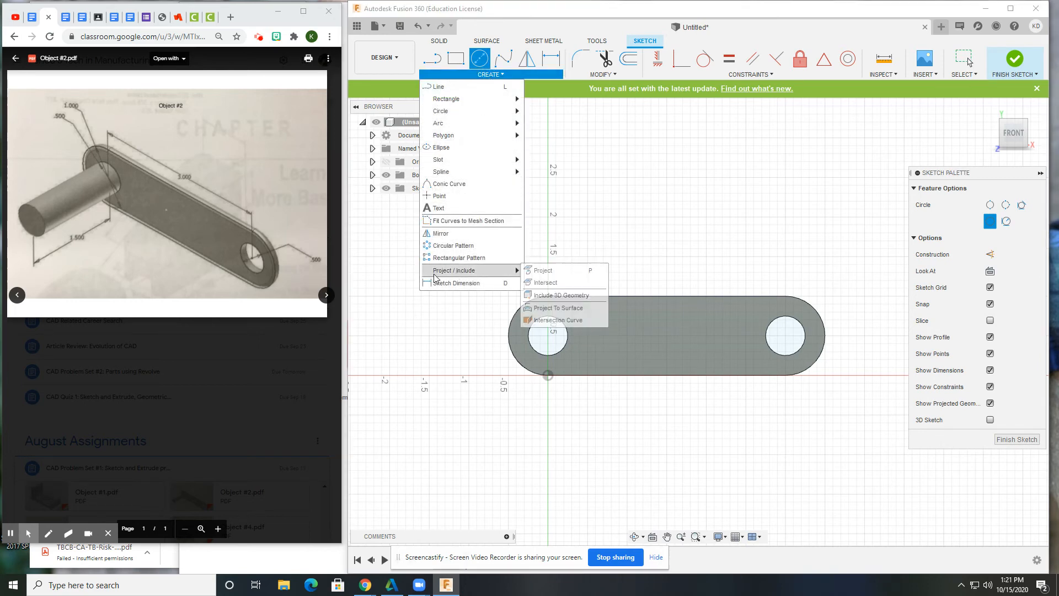
{"action": "left_click", "coordinate": [544, 271]}
{"action": "left_click", "coordinate": [563, 327]}
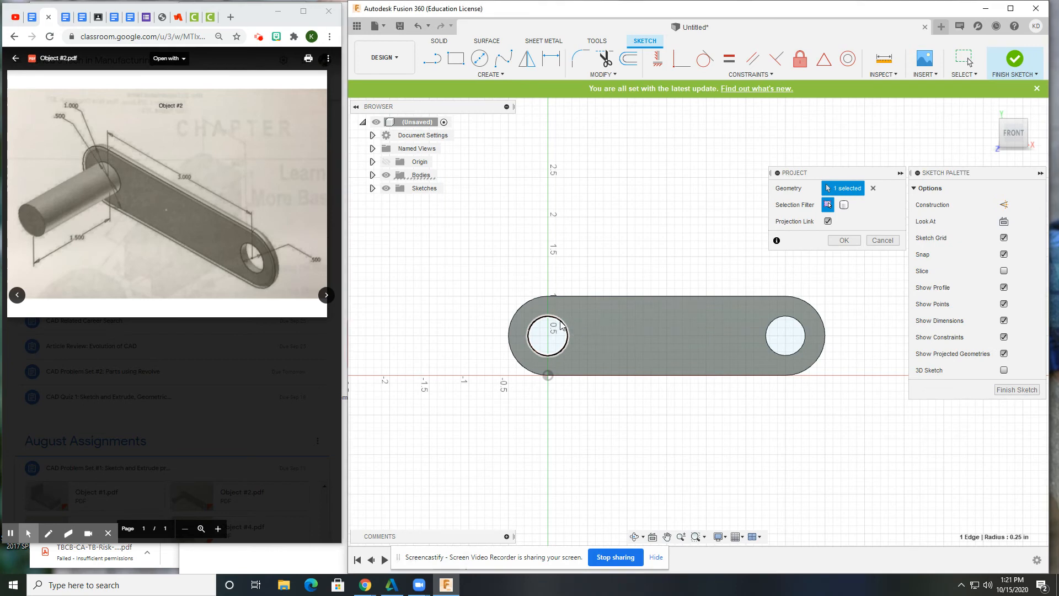
{"action": "left_click", "coordinate": [844, 240]}
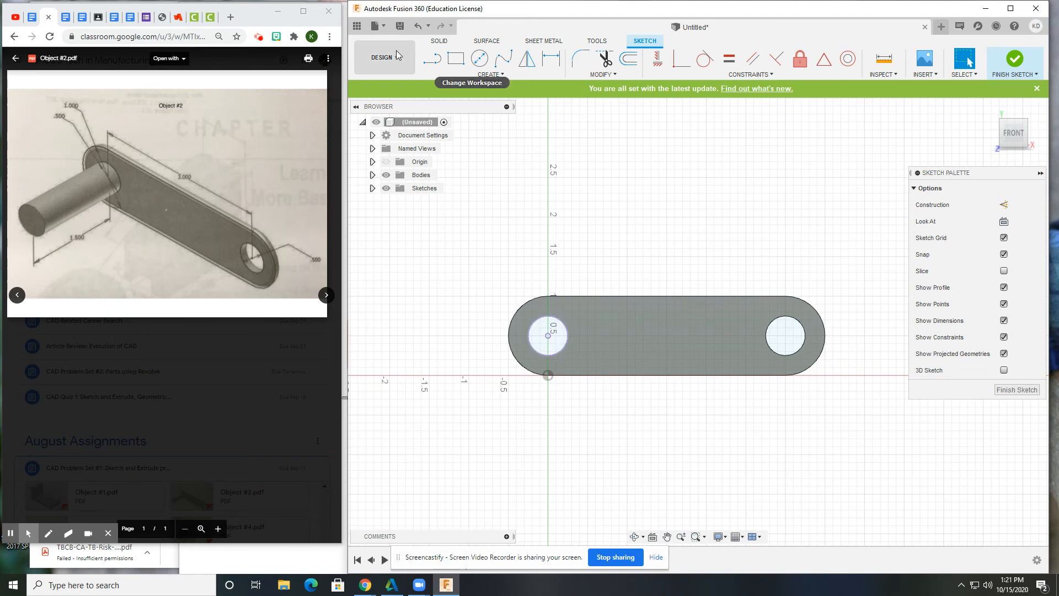
Extrude the projected left circle 1.5 in outward from the arm's front face as a new body to form the pin
{"action": "left_click", "coordinate": [440, 41]}
{"action": "left_click", "coordinate": [432, 58]}
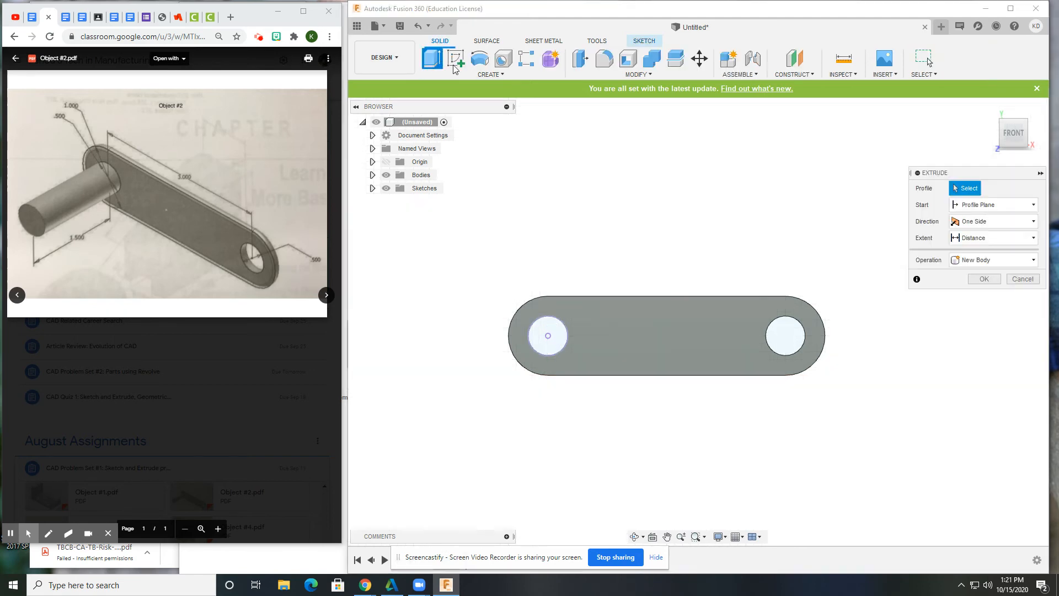
{"action": "left_click", "coordinate": [548, 338]}
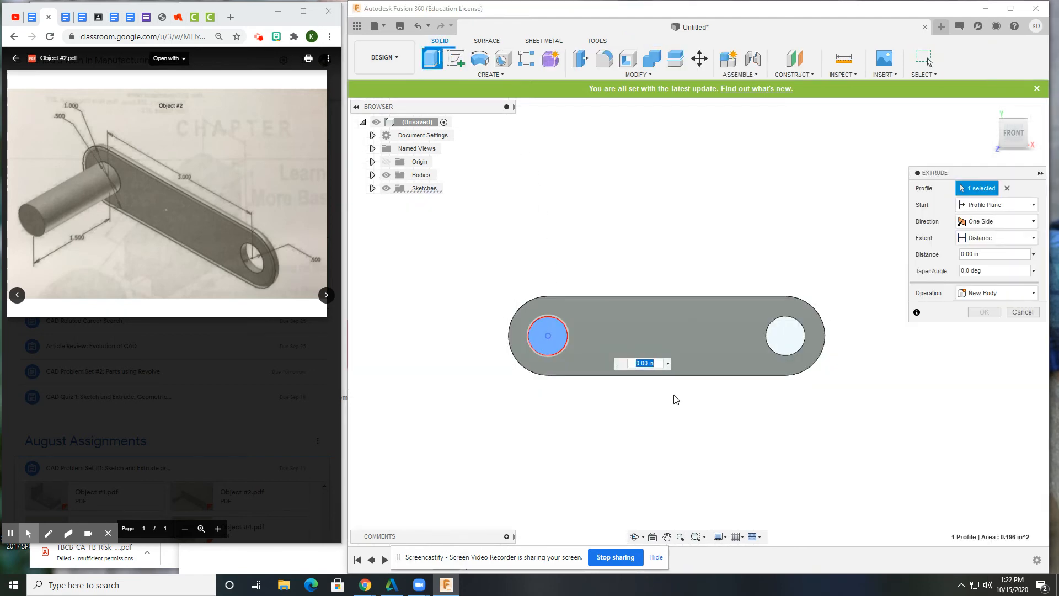
{"action": "type", "text": "1.5"}
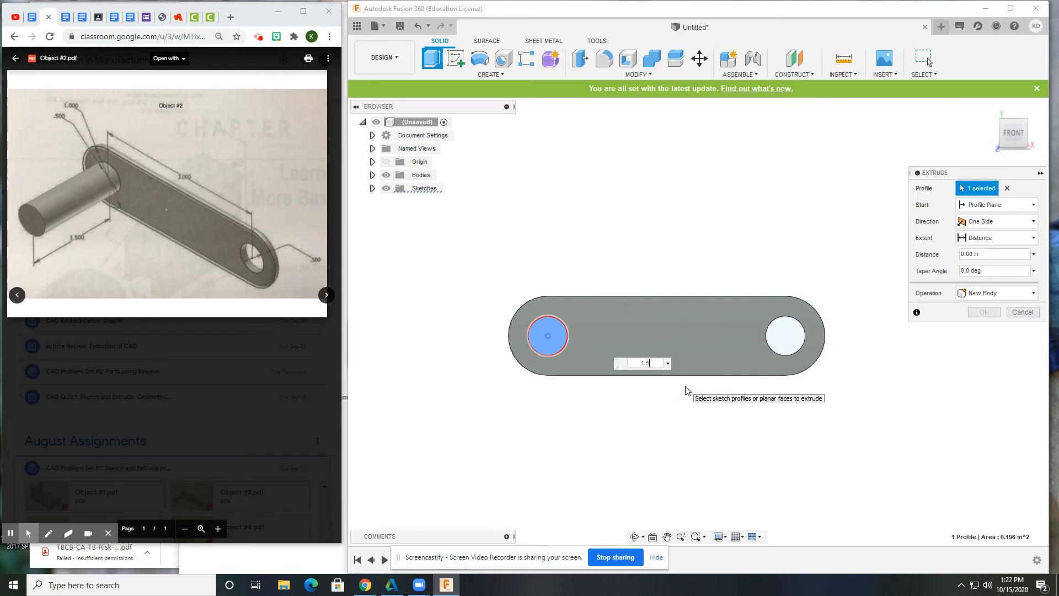
{"action": "middle_click_drag", "start_coordinate": [678, 363], "coordinate": [619, 382], "text": "shift"}
{"action": "left_click", "coordinate": [985, 312]}
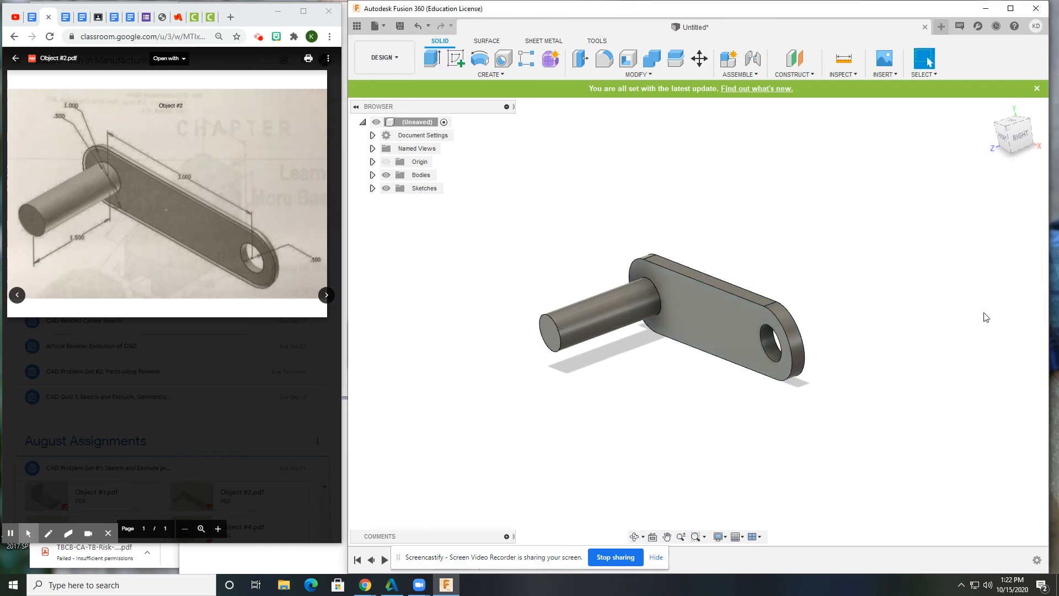
{"action": "left_click", "coordinate": [990, 109]}
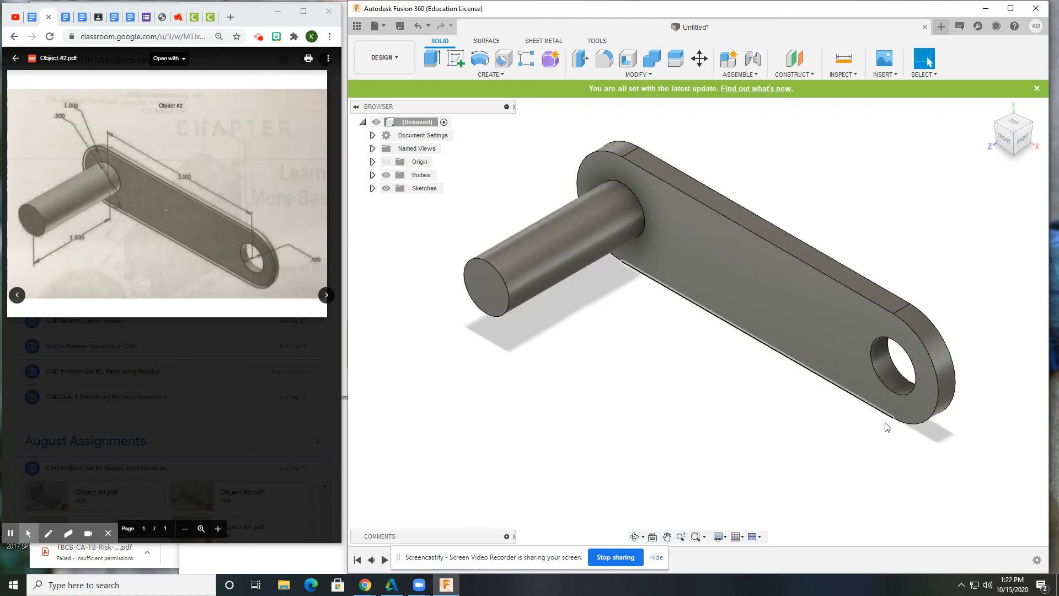
Show Sketch1 on the model to examine the base profile, and hide it again
{"action": "left_click", "coordinate": [372, 188]}
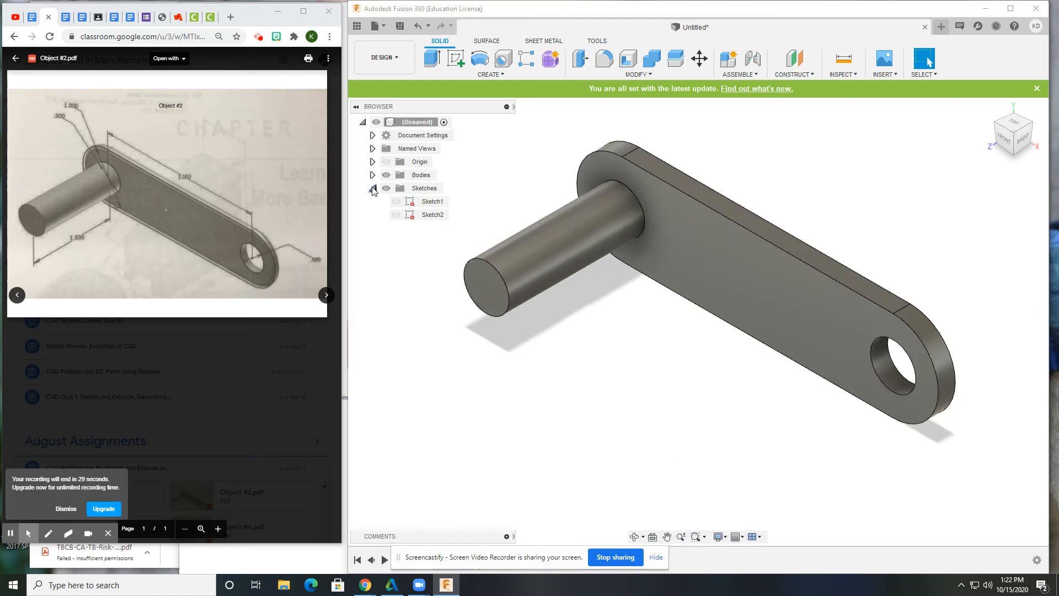
{"action": "left_click", "coordinate": [397, 202]}
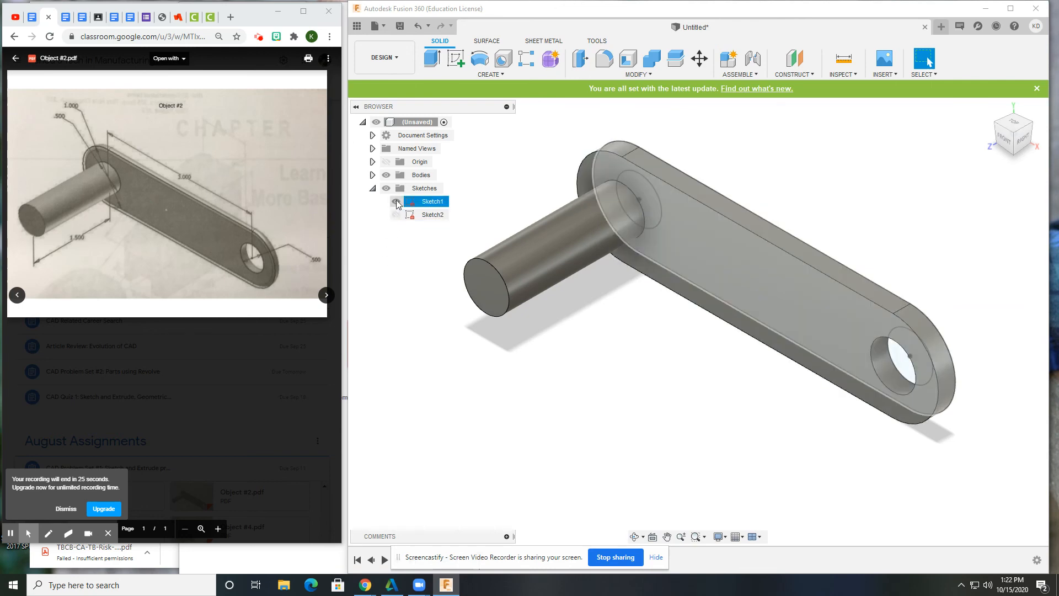
{"action": "left_click", "coordinate": [397, 201]}
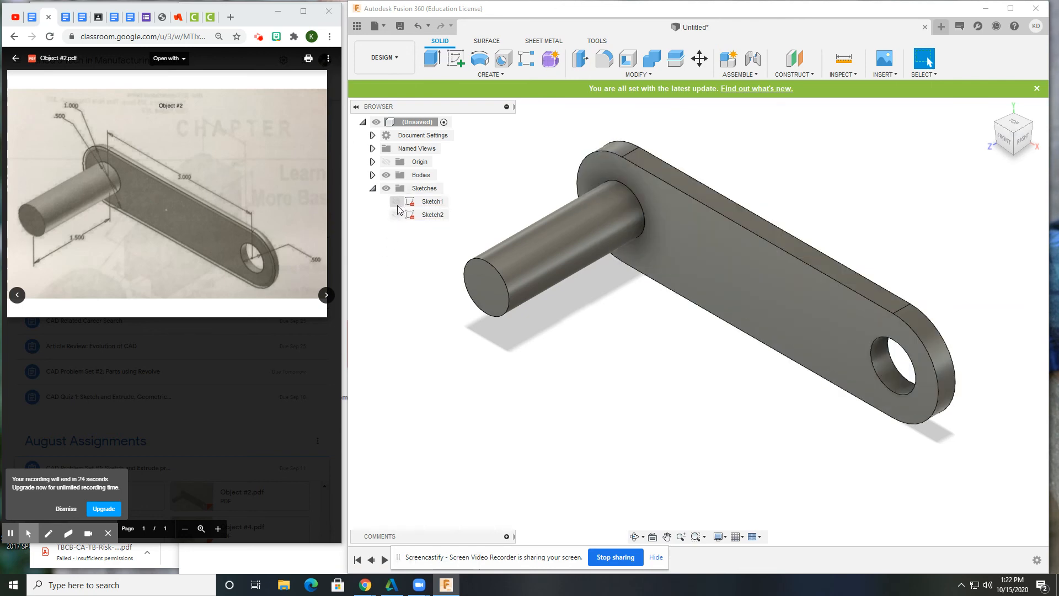
{"action": "left_click", "coordinate": [372, 189]}
Toggle the visibility of Body2 to examine the pin as a separate body, leaving it shown
{"action": "left_click", "coordinate": [373, 175]}
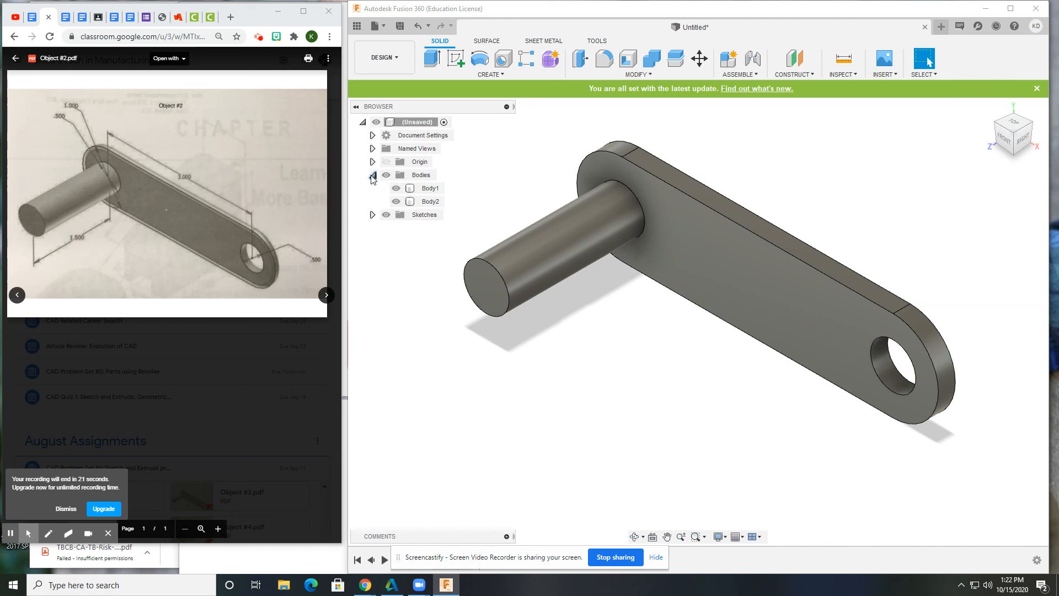
{"action": "left_click", "coordinate": [397, 202]}
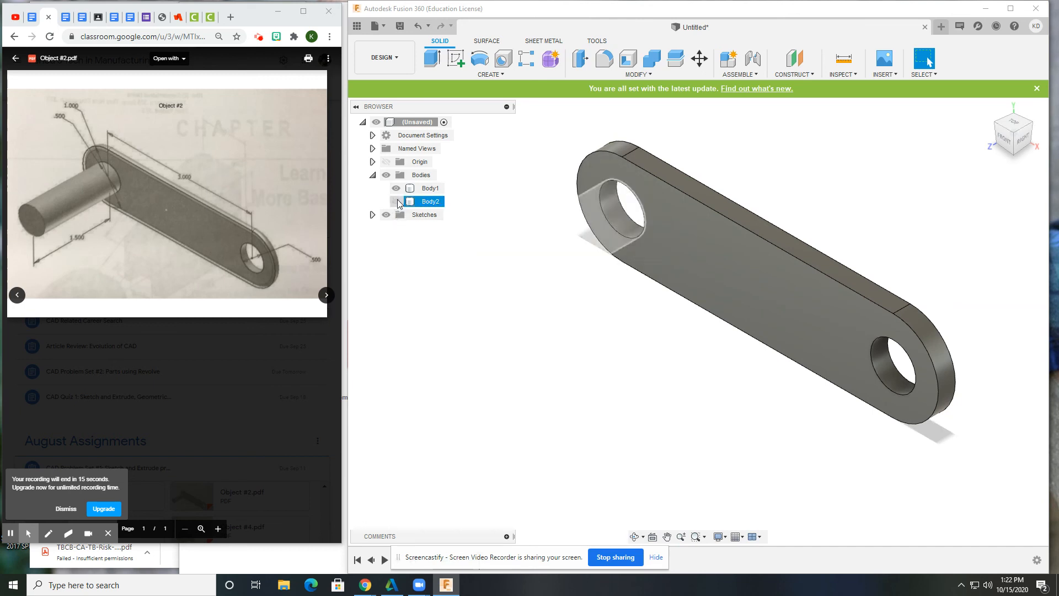
{"action": "left_click", "coordinate": [397, 202]}
{"action": "left_click", "coordinate": [397, 202]}
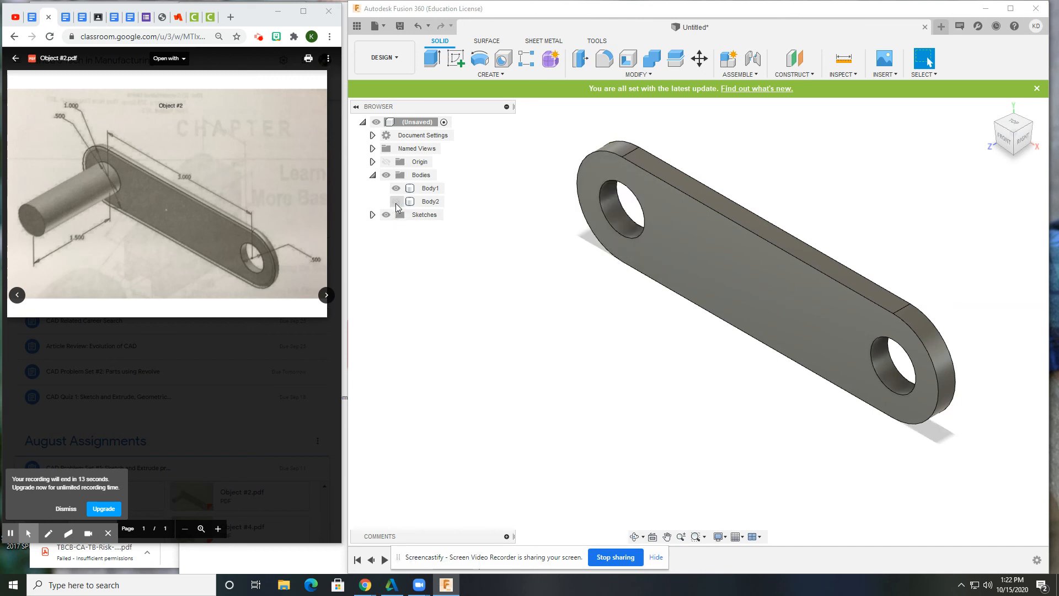
{"action": "left_click", "coordinate": [396, 202]}
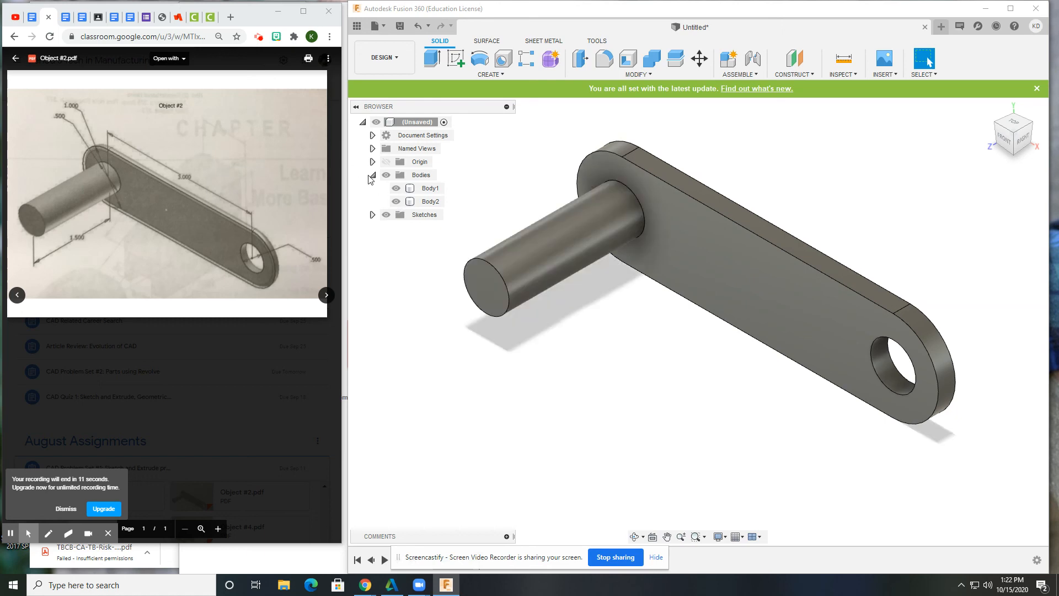
{"action": "left_click", "coordinate": [373, 176]}
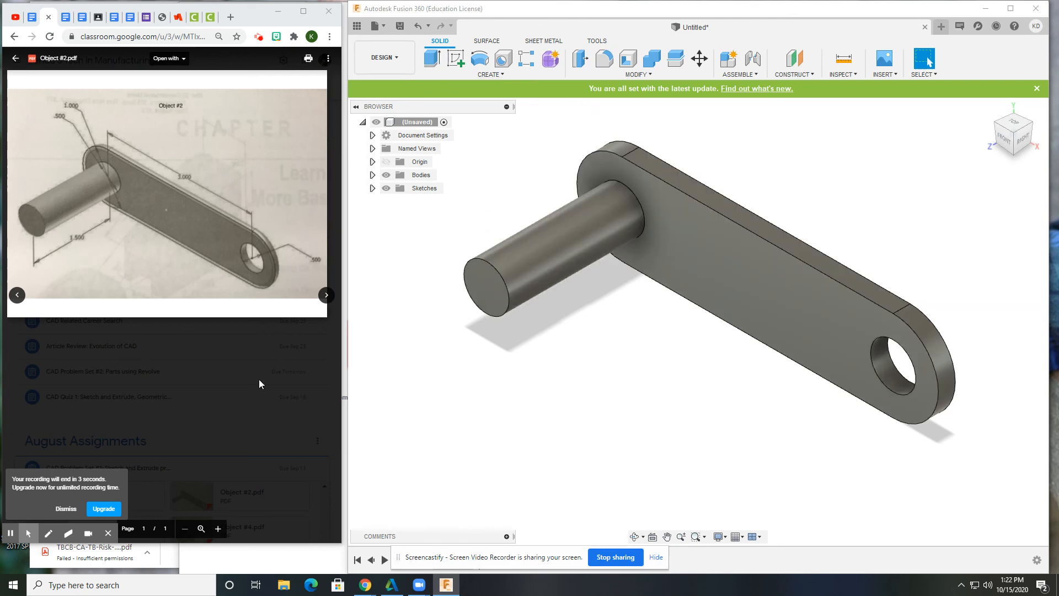
Open the file commands for the unsaved design
{"action": "left_click", "coordinate": [376, 26]}
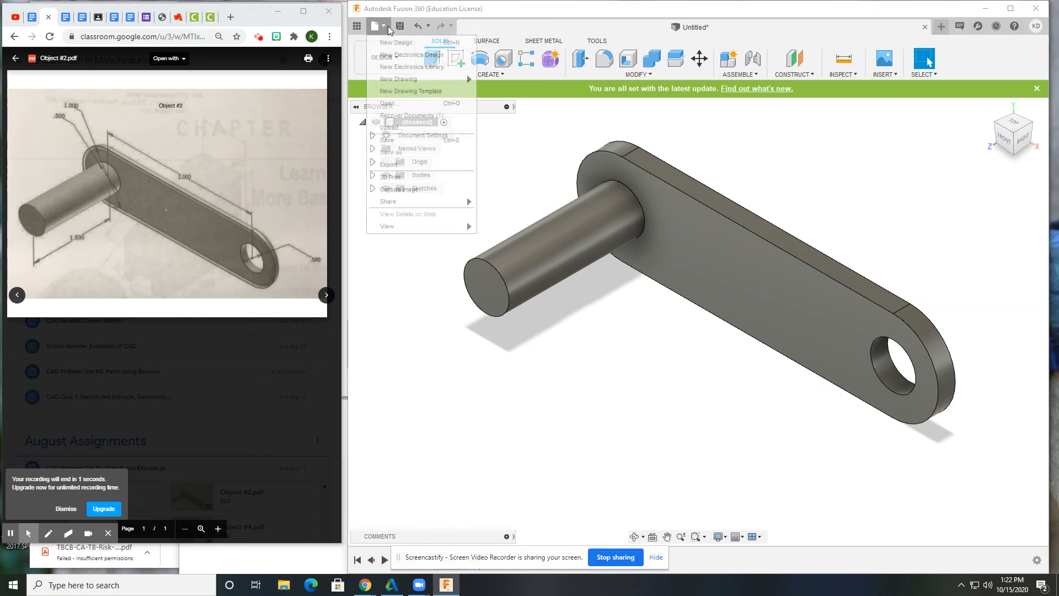